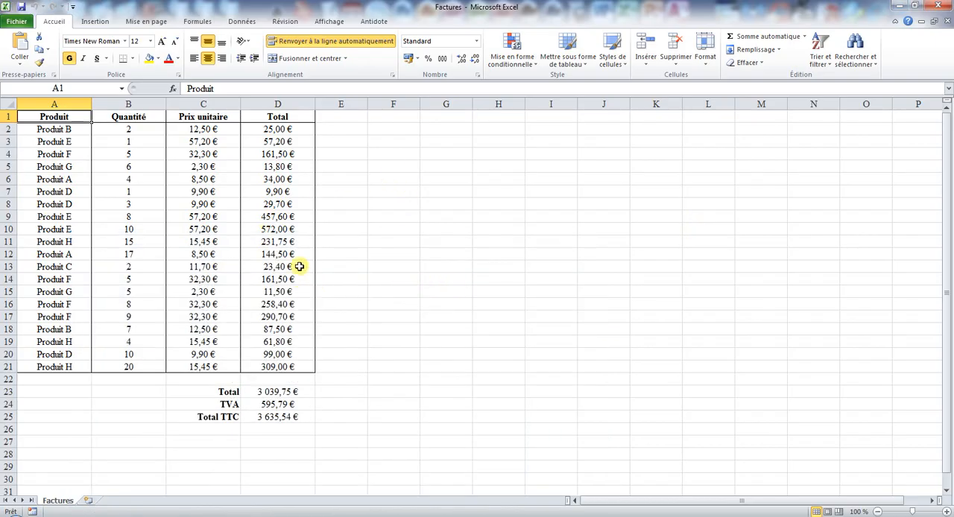
# - Close the Factures workbook and place the cursor below the payment method line of the Facture document in Word
pyautogui.click(941, 6)
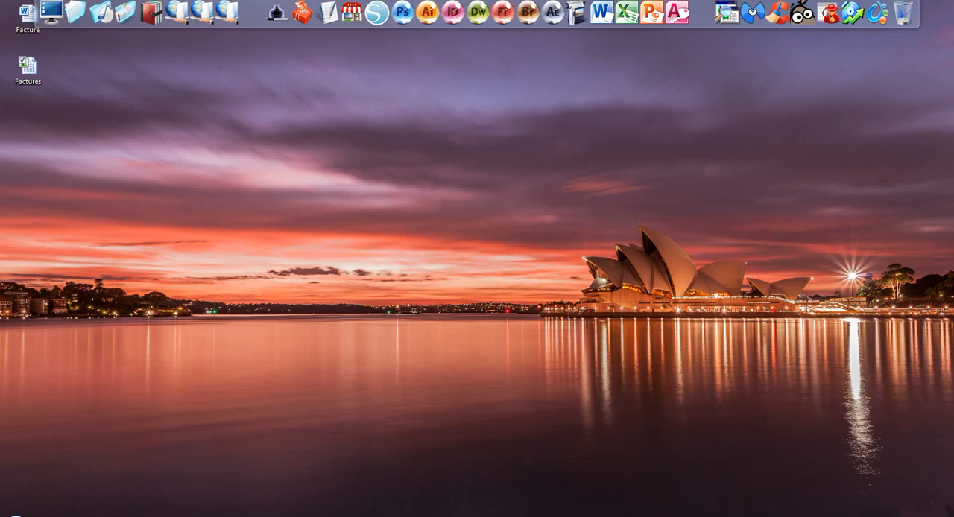
pyautogui.click(273, 516)
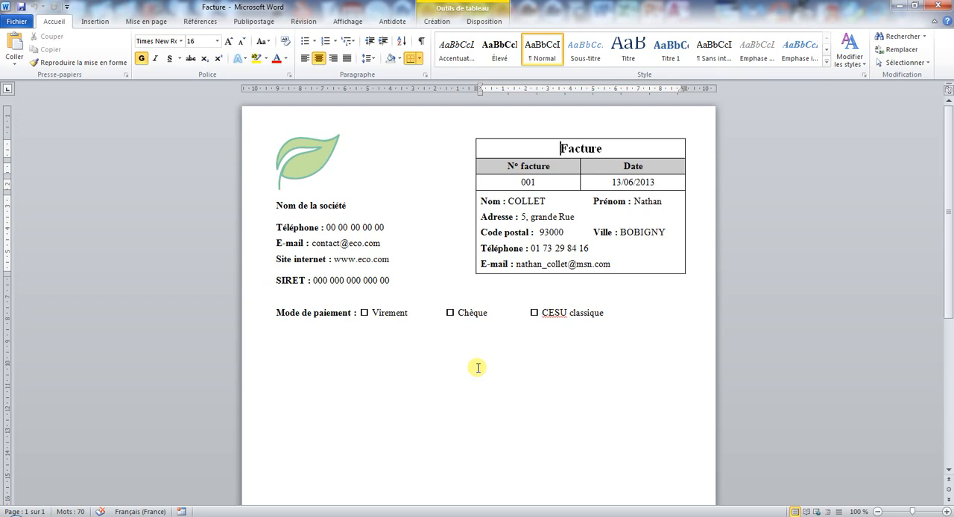
pyautogui.click(298, 347)
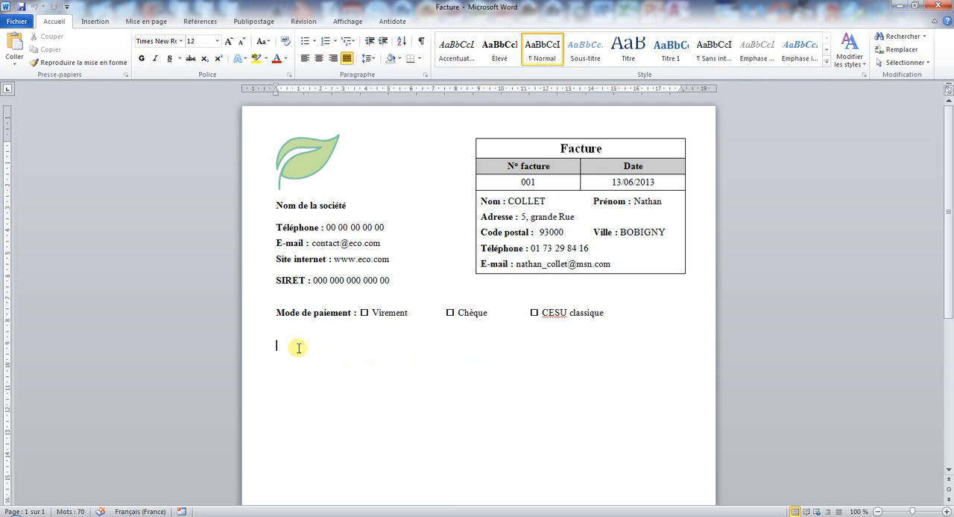
# - Set up an object created from the Desktop file Factures.xlsx, with the link to the source file enabled
pyautogui.click(95, 22)
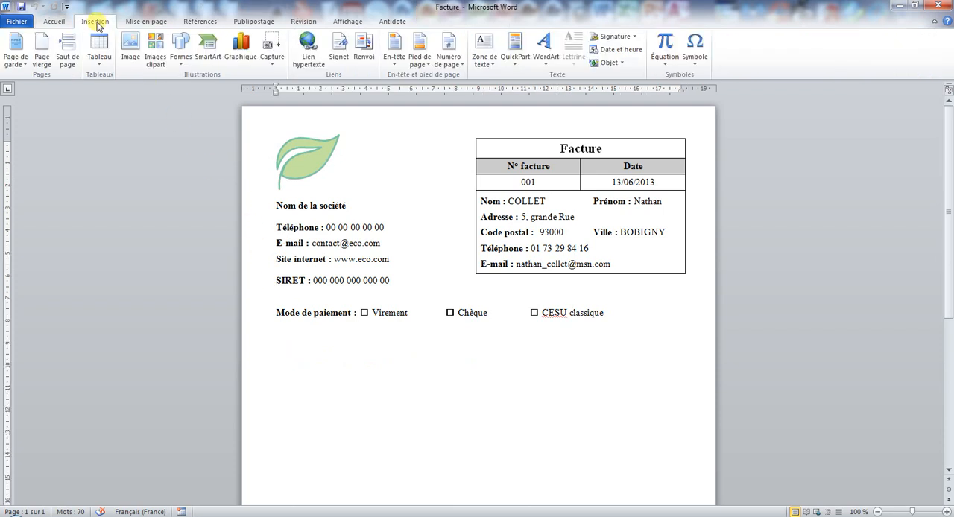
pyautogui.click(624, 65)
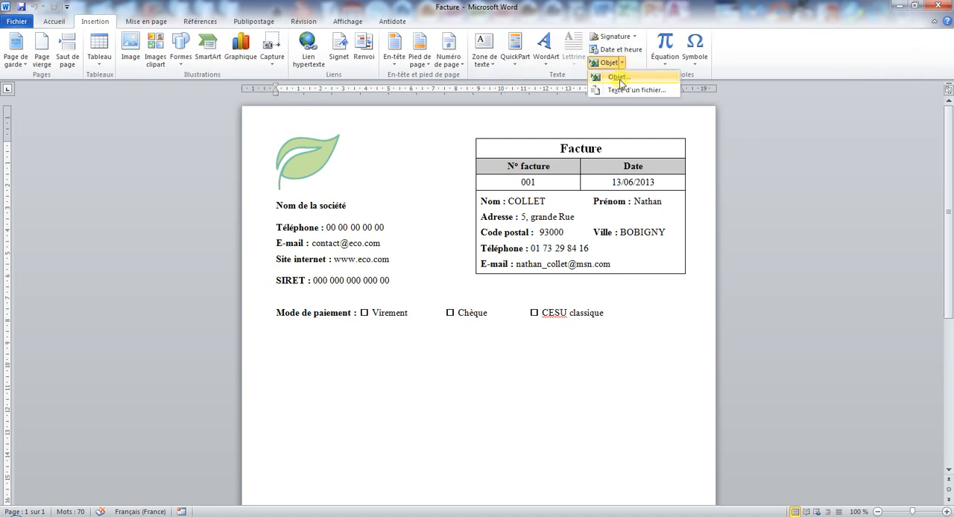
pyautogui.click(619, 78)
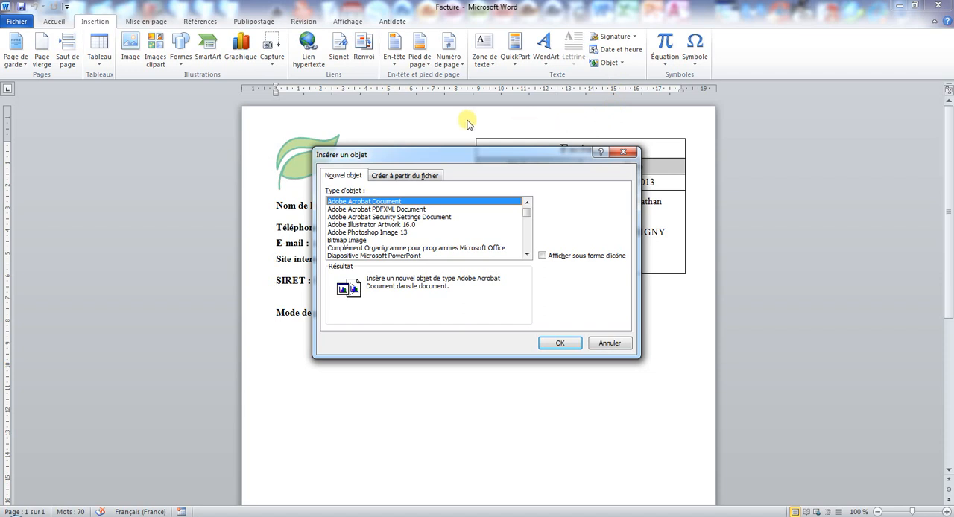
pyautogui.click(400, 177)
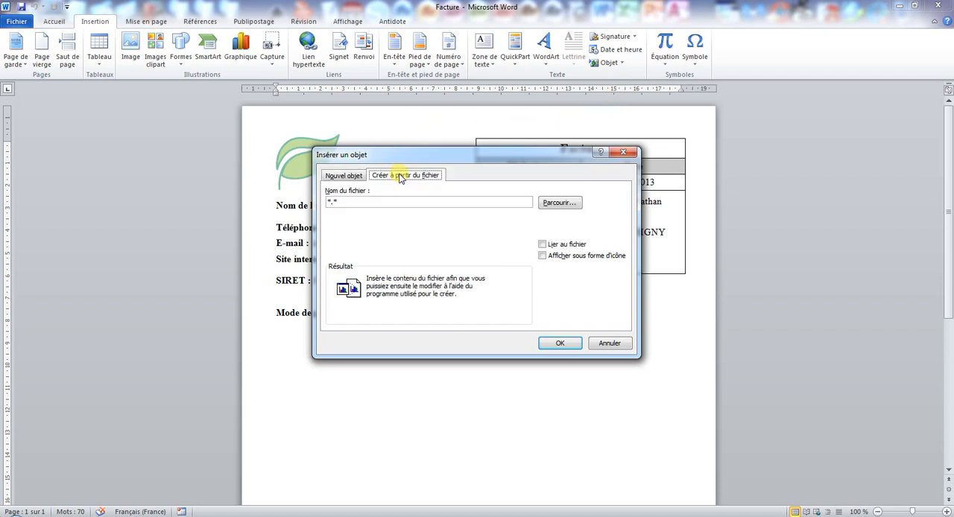
pyautogui.click(561, 203)
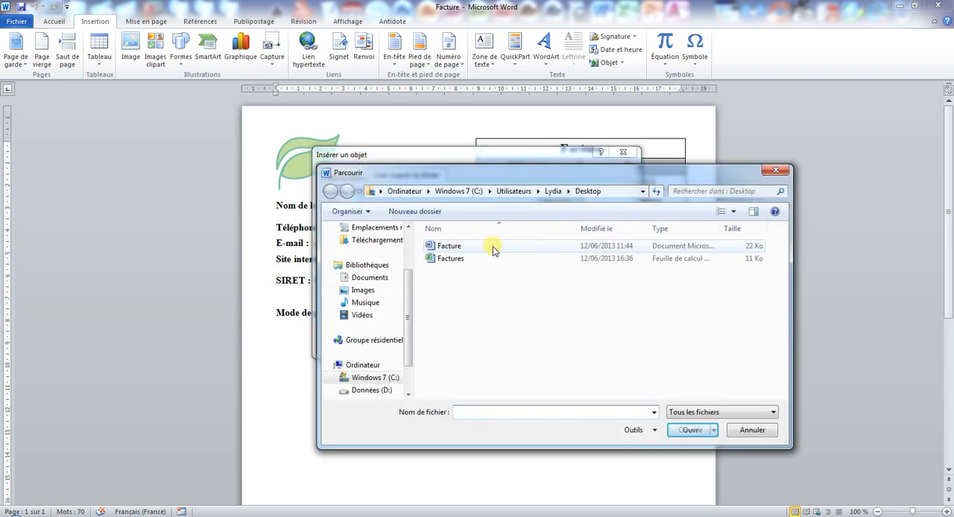
pyautogui.click(442, 262)
pyautogui.doubleClick(442, 262)
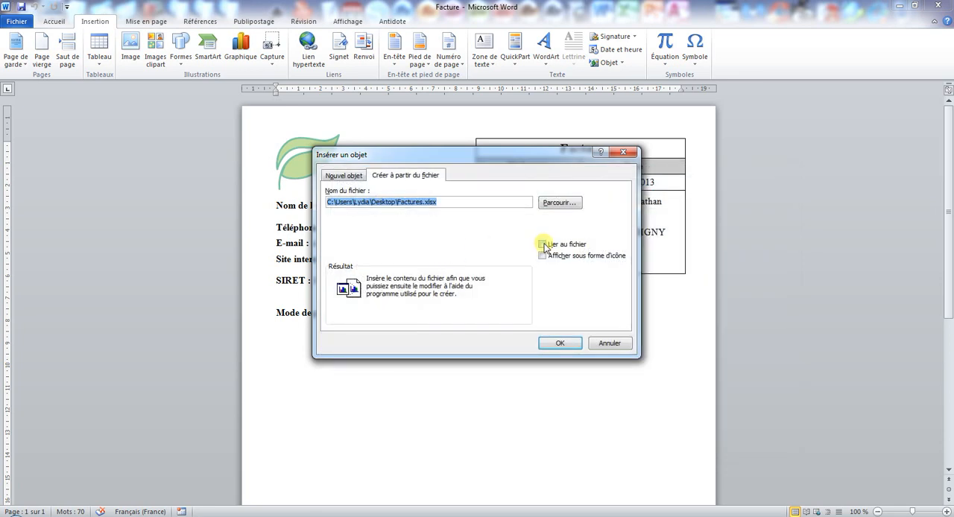
pyautogui.click(543, 245)
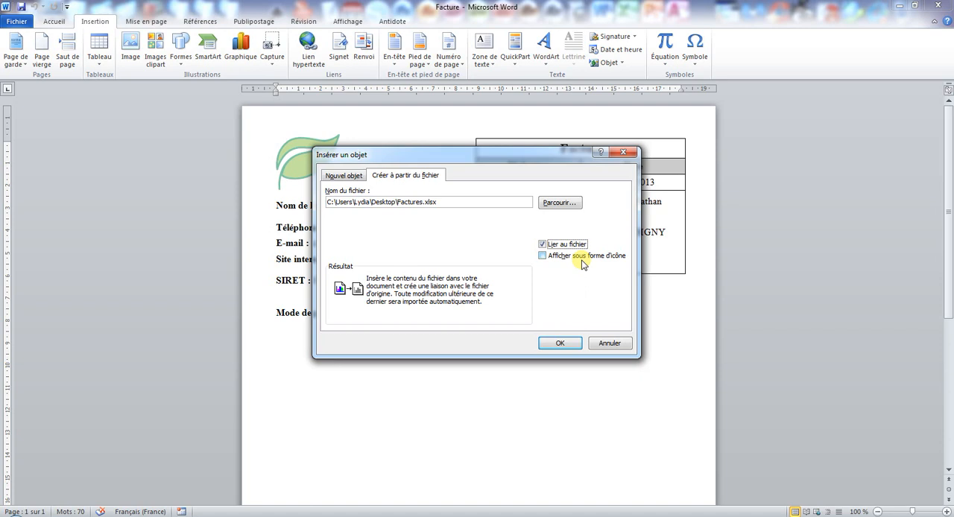
# - Try displaying the linked object as an icon and browse the alternative icons
pyautogui.click(583, 260)
pyautogui.click(581, 319)
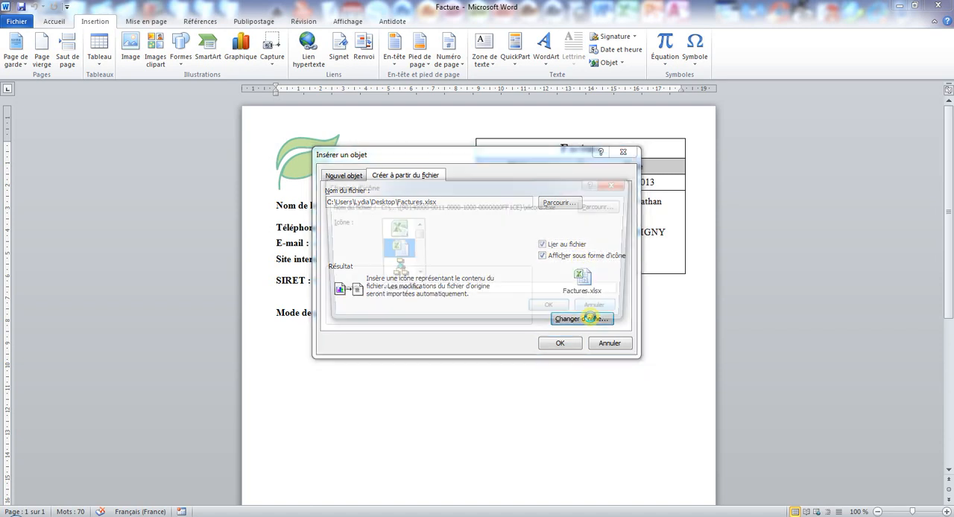
pyautogui.click(416, 274)
pyautogui.click(416, 274)
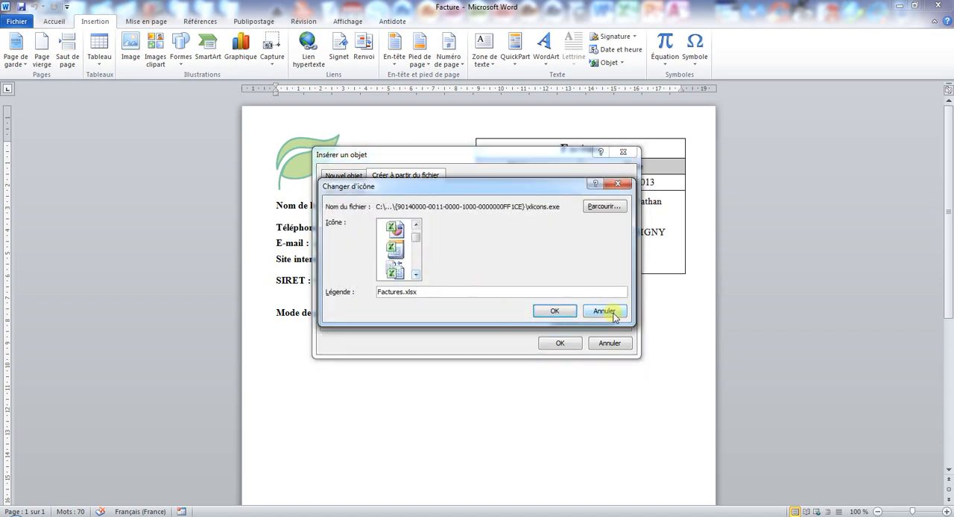
pyautogui.click(605, 310)
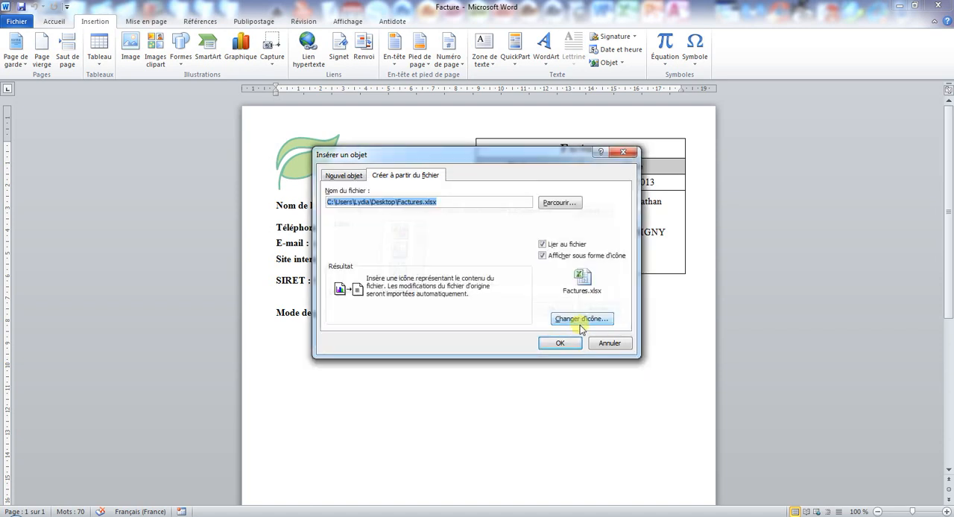
pyautogui.click(542, 257)
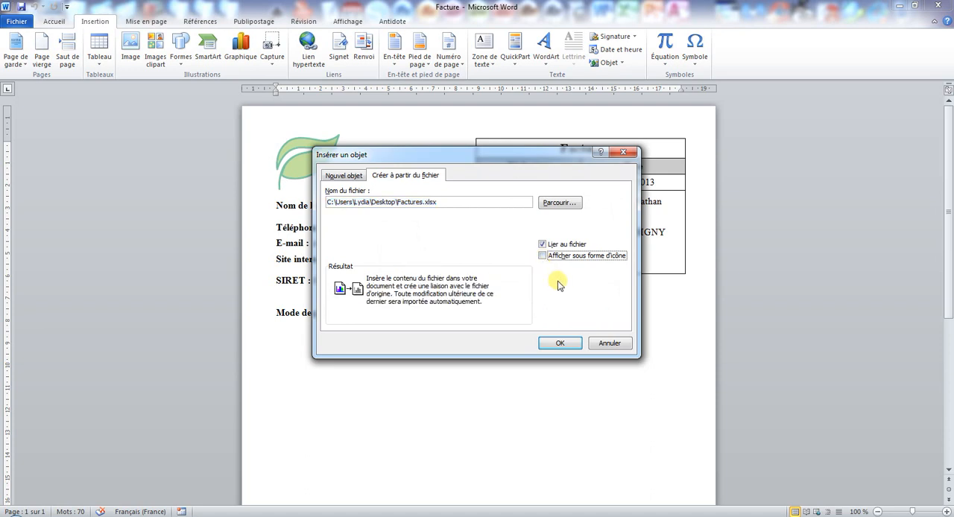
# - Insert the linked Factures worksheet below the payment method line and select it
pyautogui.click(560, 344)
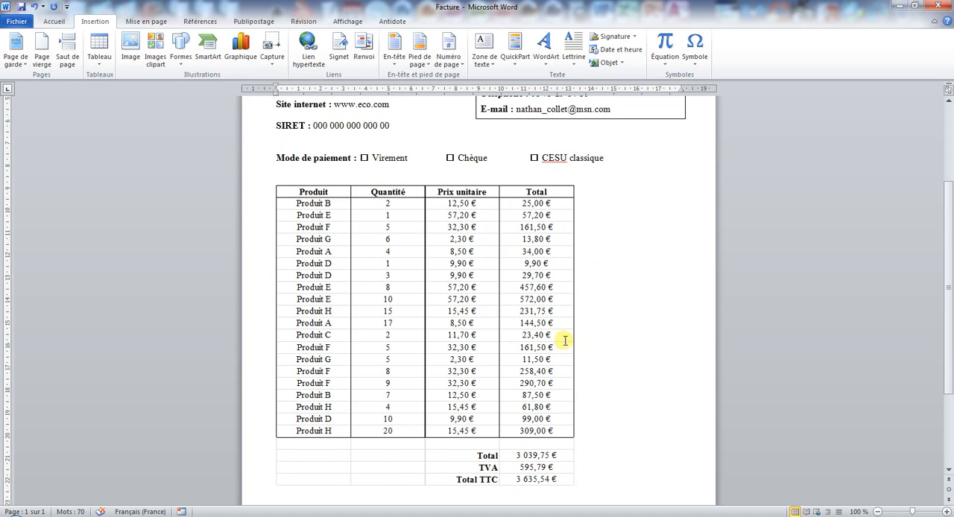
pyautogui.click(405, 287)
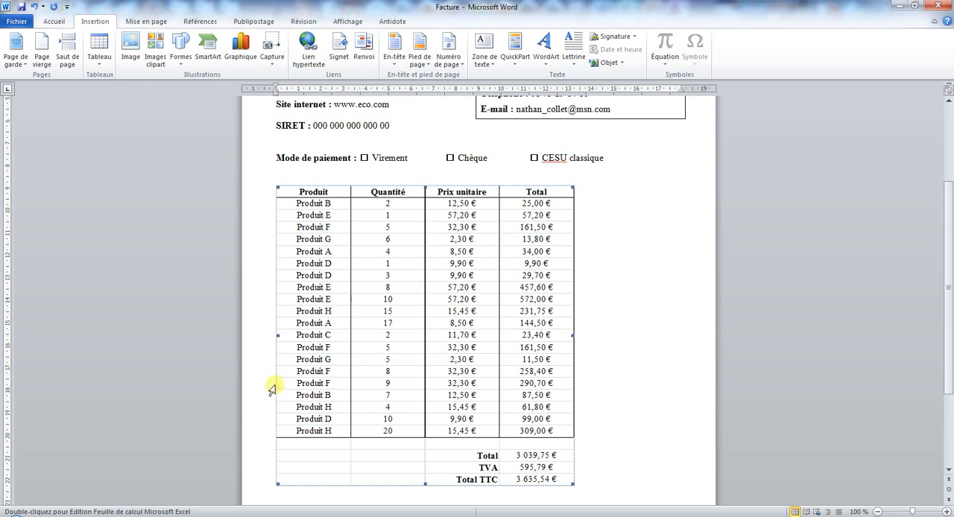
# - Open the Factures workbook in Excel, colour the header text in A1:D1 light blue, and close it with the changes saved
pyautogui.click(194, 516)
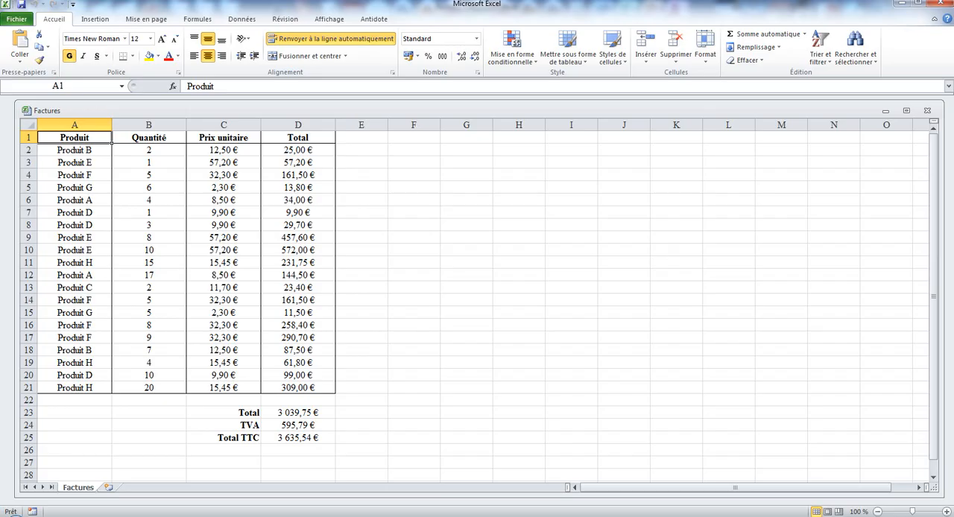
pyautogui.doubleClick(288, 110)
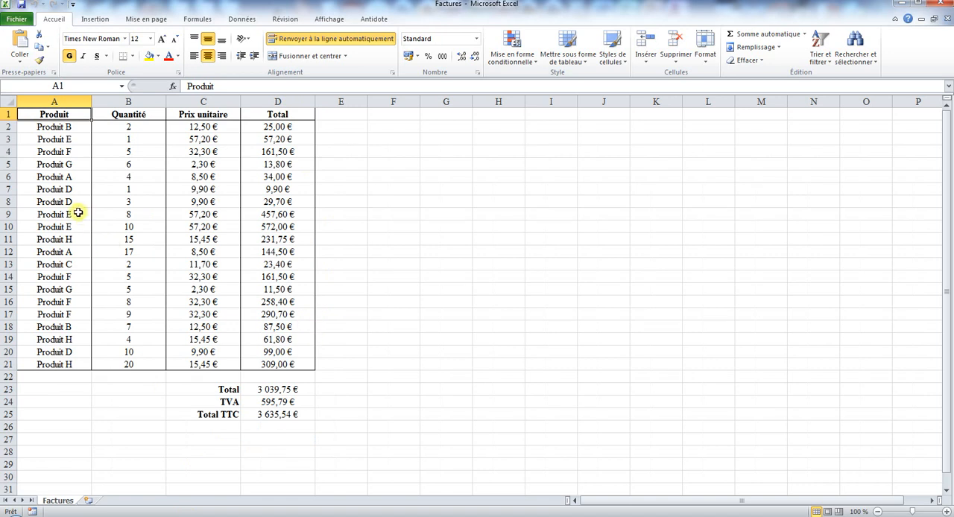
pyautogui.moveTo(63, 117); pyautogui.dragTo(260, 116)
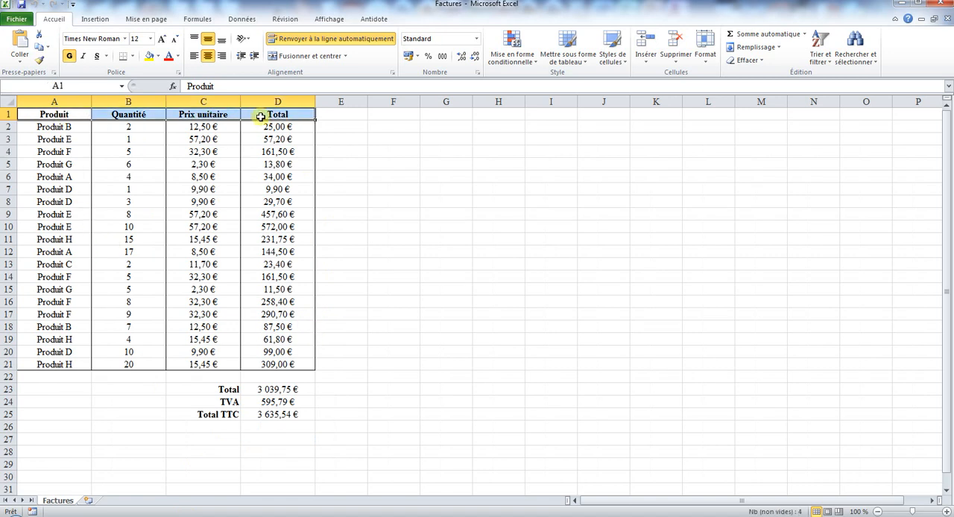
pyautogui.click(177, 56)
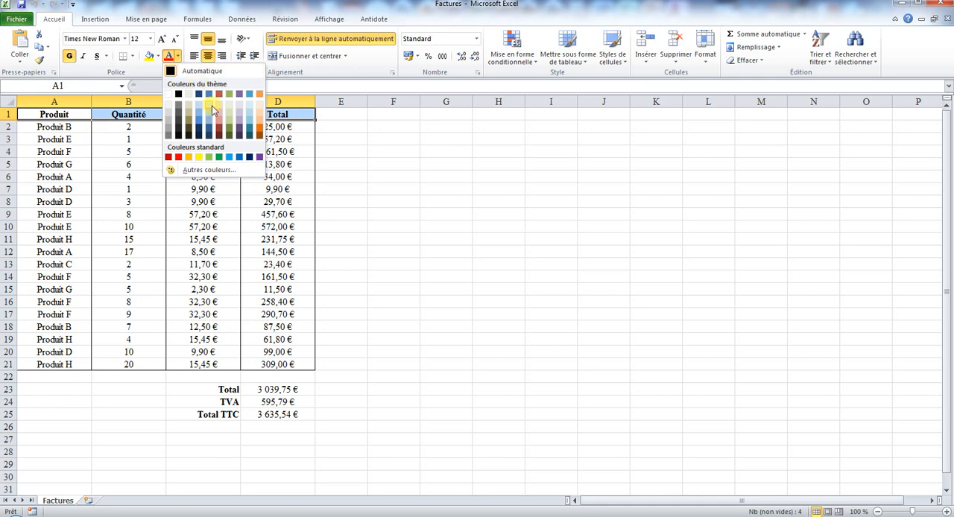
pyautogui.click(77, 114)
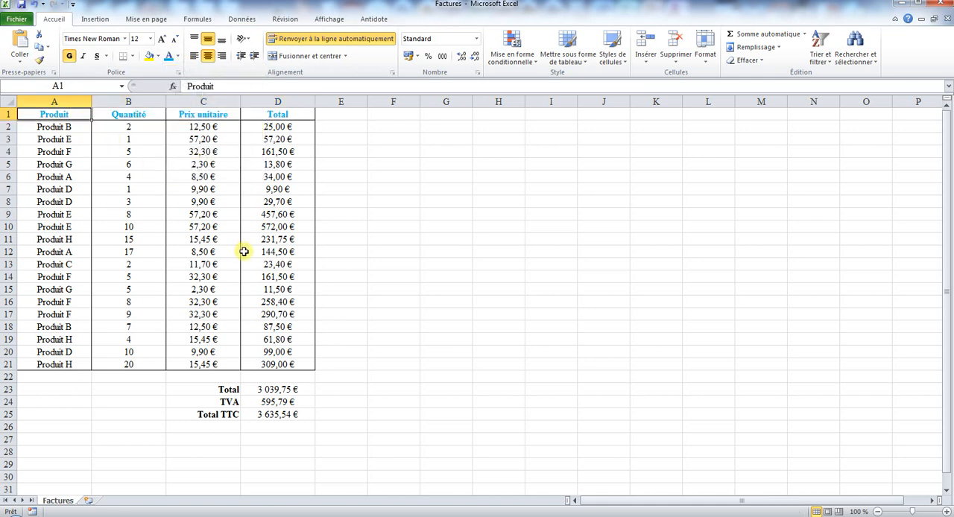
pyautogui.click(944, 6)
pyautogui.click(422, 281)
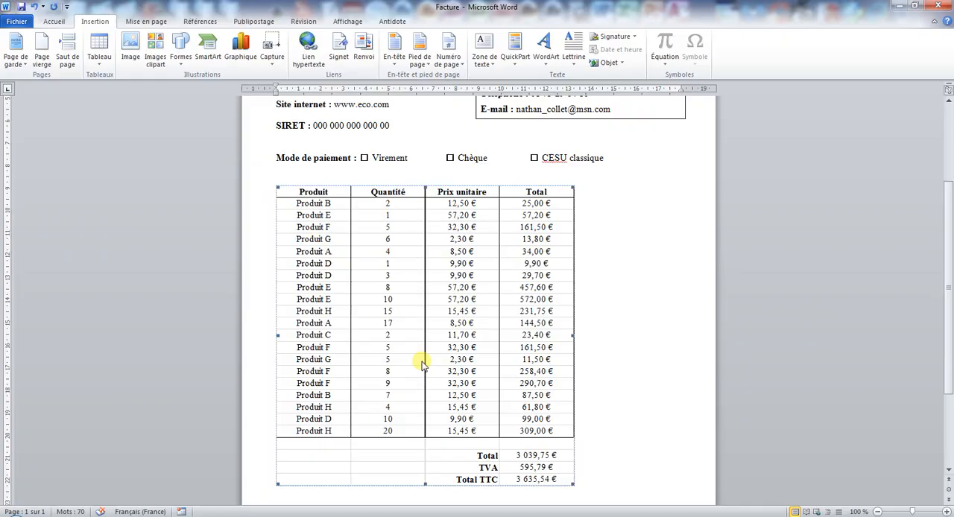
# - Update the link of the inserted invoice table in the Word document
pyautogui.rightClick(409, 266)
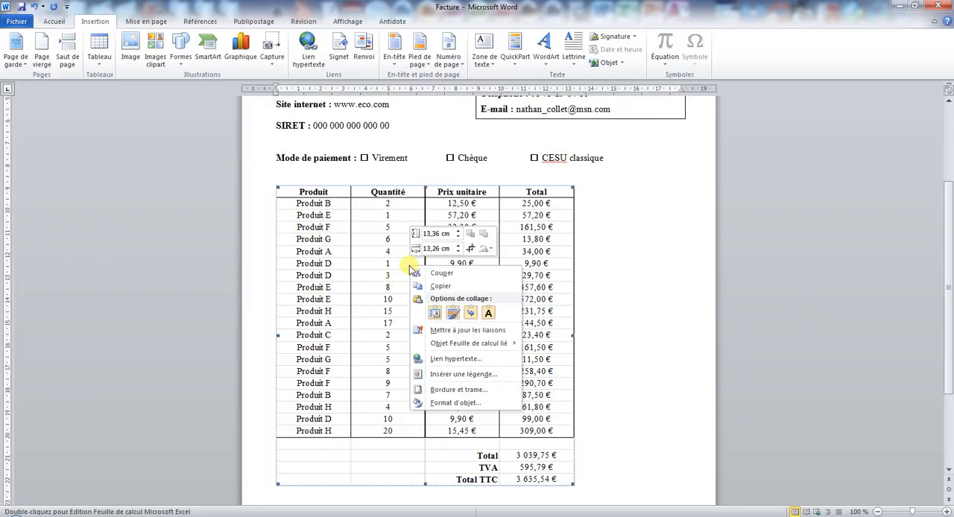
pyautogui.click(456, 330)
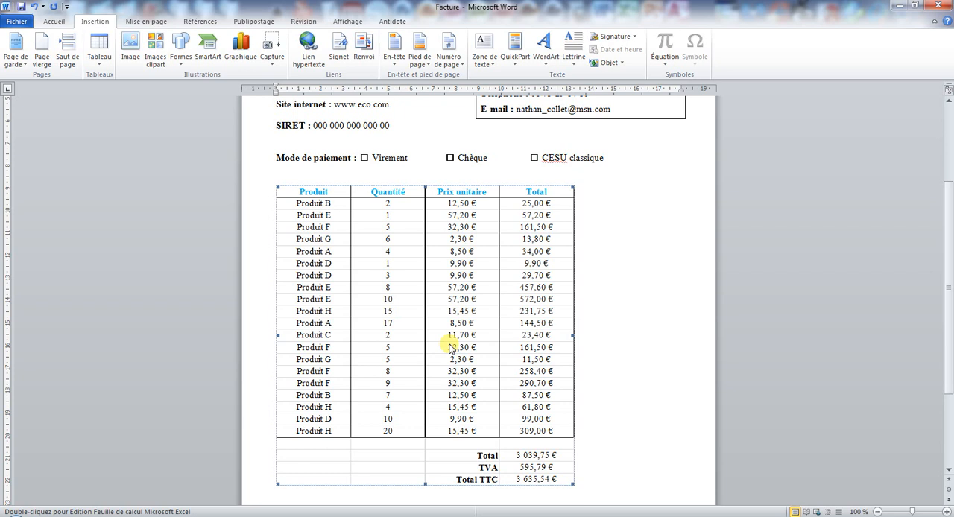
# - Break the link between the inserted invoice table and its source file Factures.xlsx
pyautogui.rightClick(368, 269)
pyautogui.moveTo(444, 351)
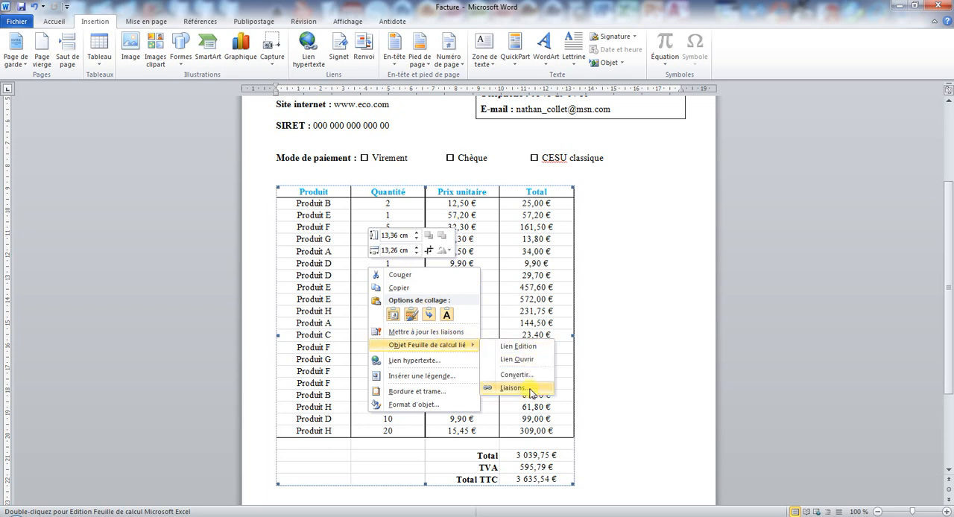
pyautogui.click(530, 393)
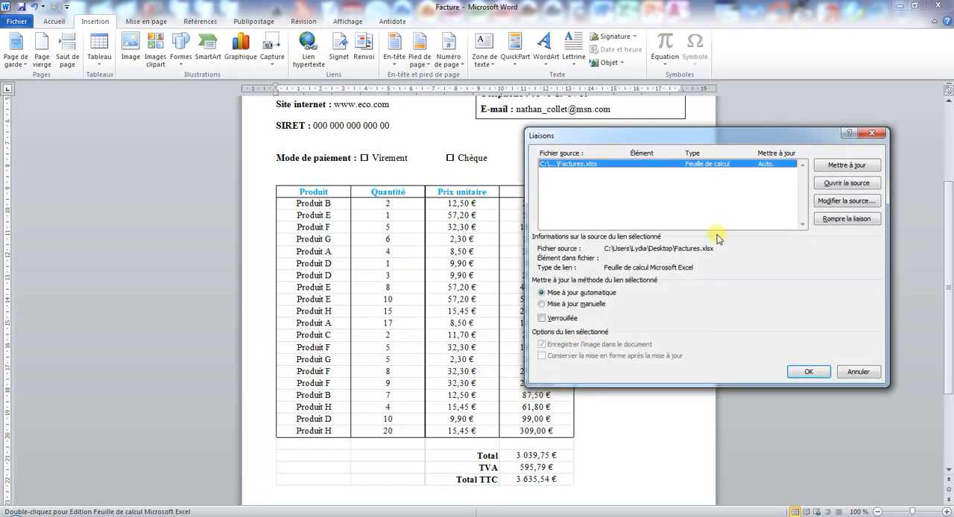
pyautogui.moveTo(740, 141); pyautogui.dragTo(522, 171)
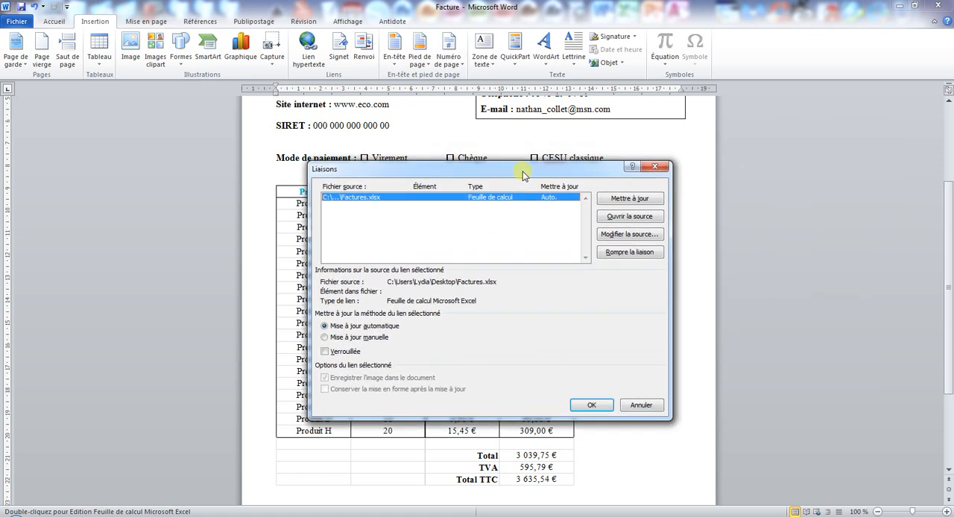
pyautogui.click(631, 253)
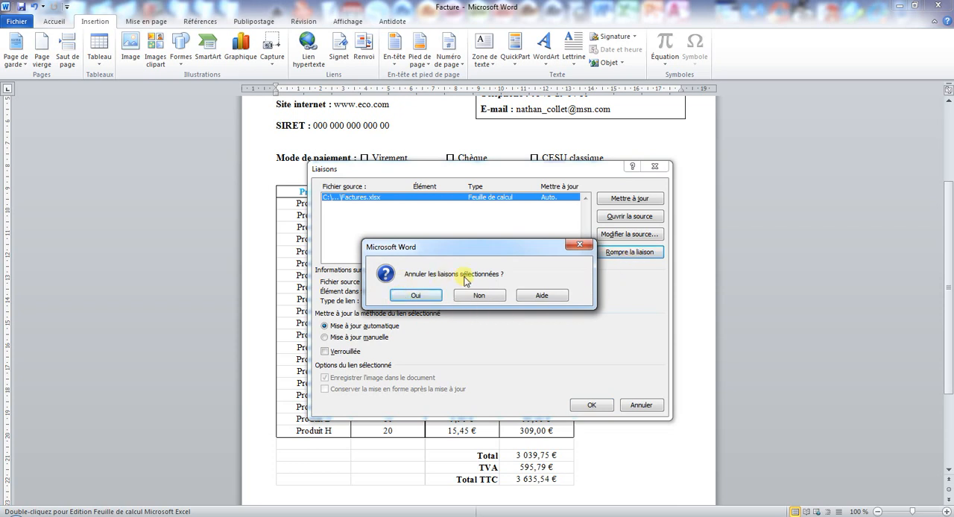
pyautogui.click(418, 295)
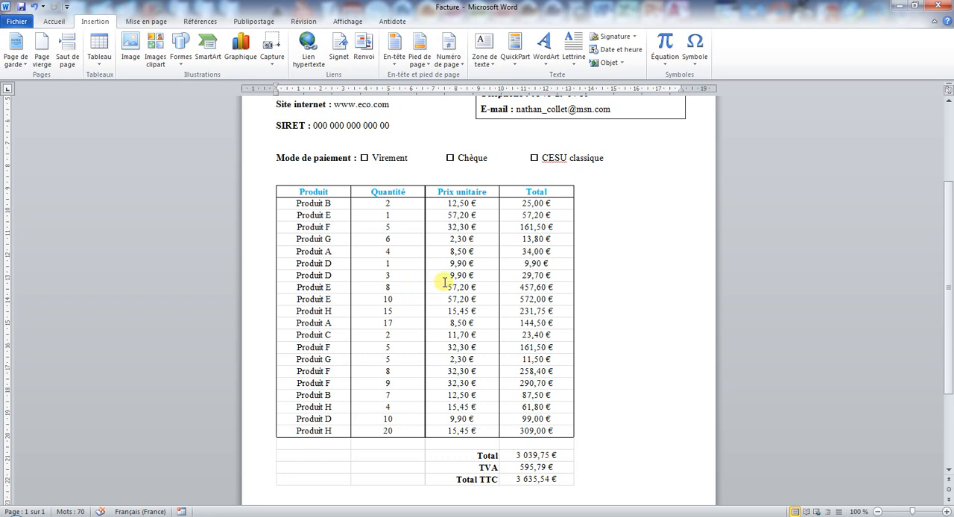
# - Convert the unlinked invoice table picture into a Microsoft Office drawing object for editing
pyautogui.click(394, 264)
pyautogui.doubleClick(365, 264)
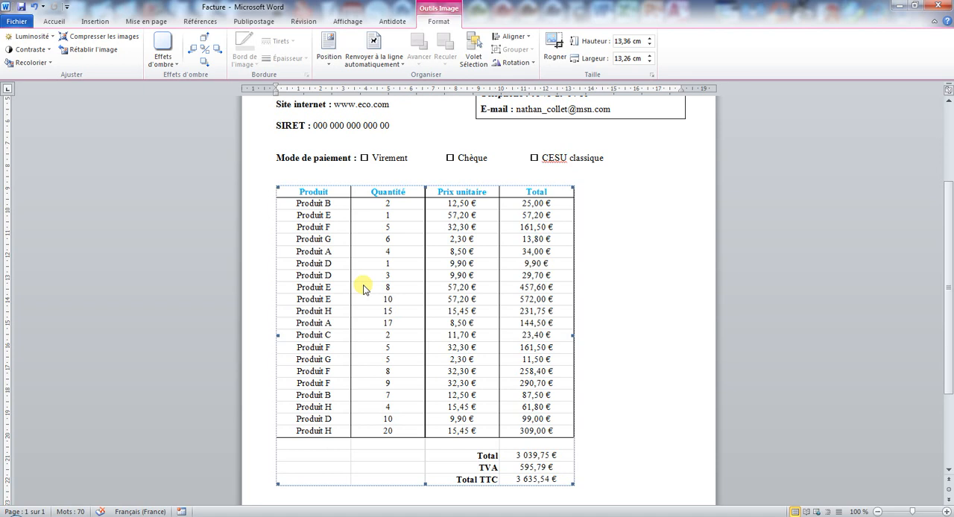
pyautogui.rightClick(377, 284)
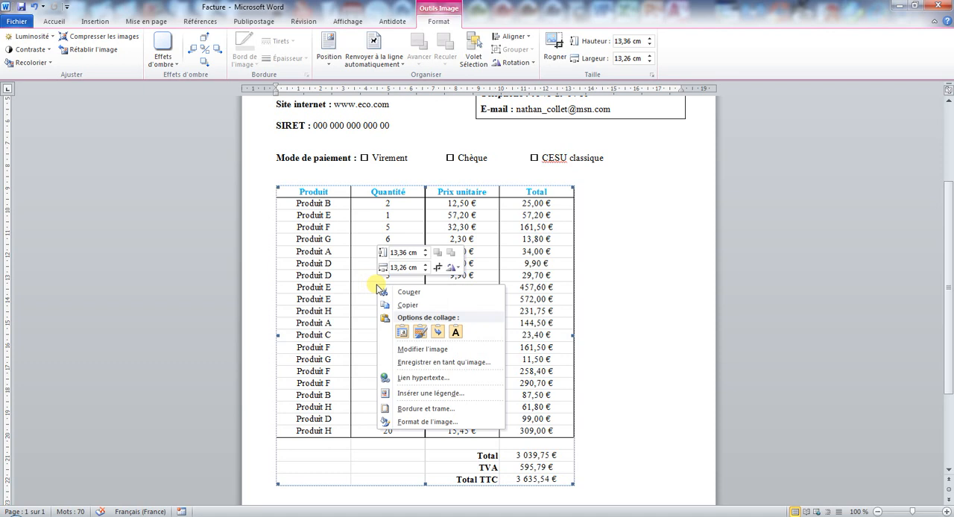
pyautogui.click(431, 351)
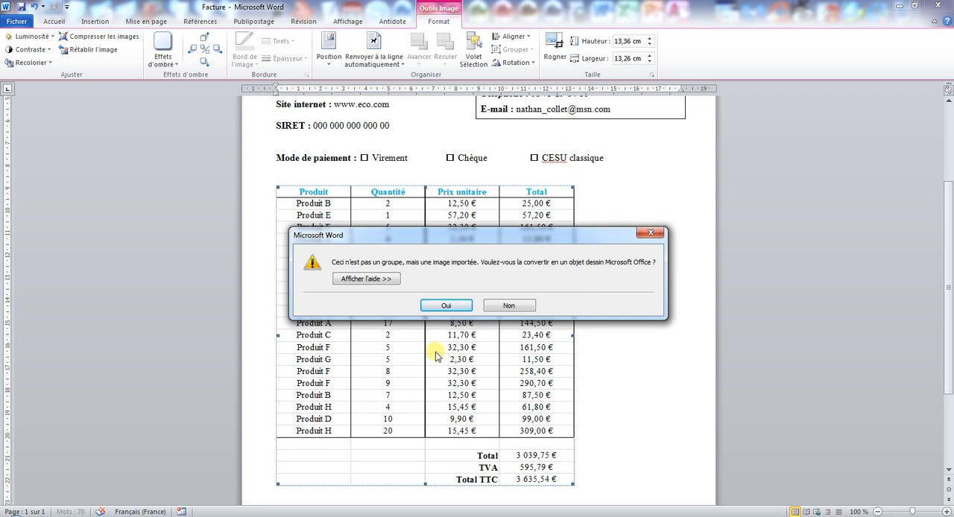
pyautogui.click(445, 306)
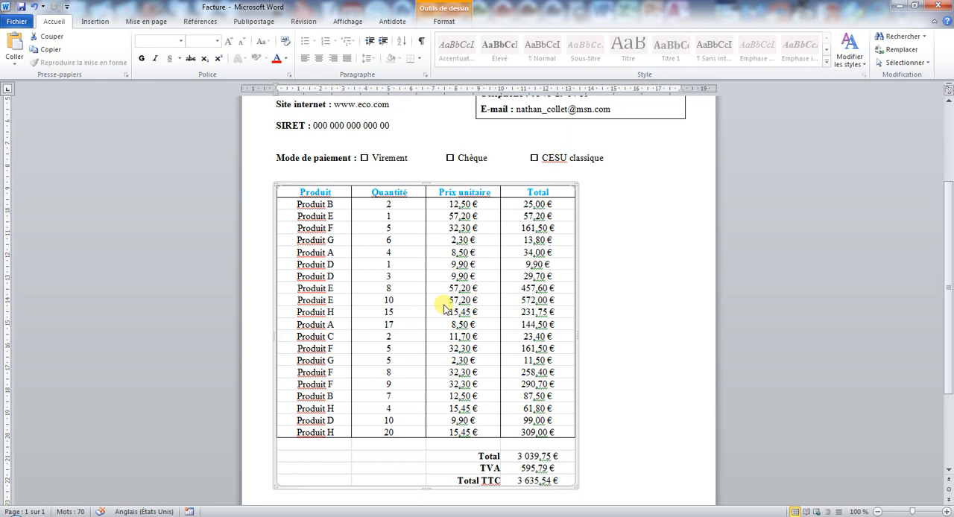
# - Place the cursor in the Produit B, Produit E and Produit F entries to check how the converted table's text is arranged
pyautogui.click(305, 204)
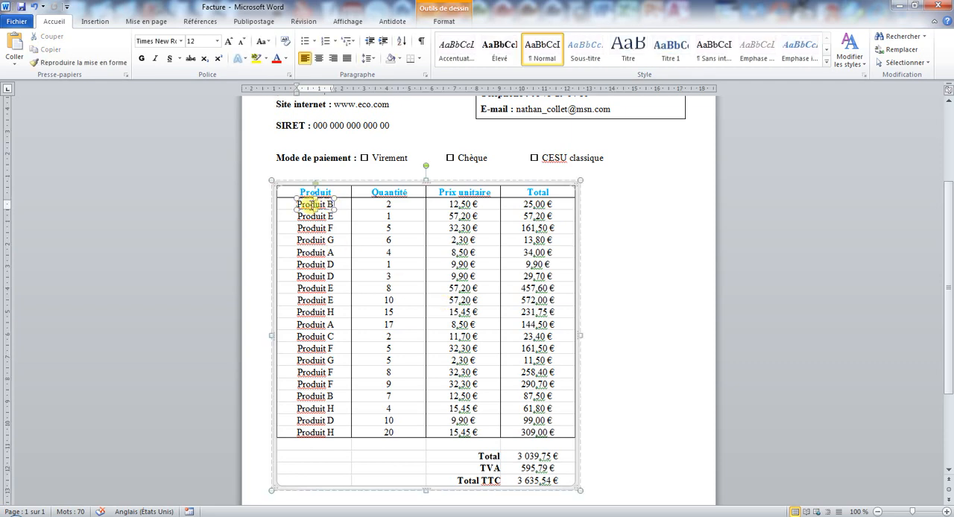
pyautogui.click(309, 214)
pyautogui.click(319, 227)
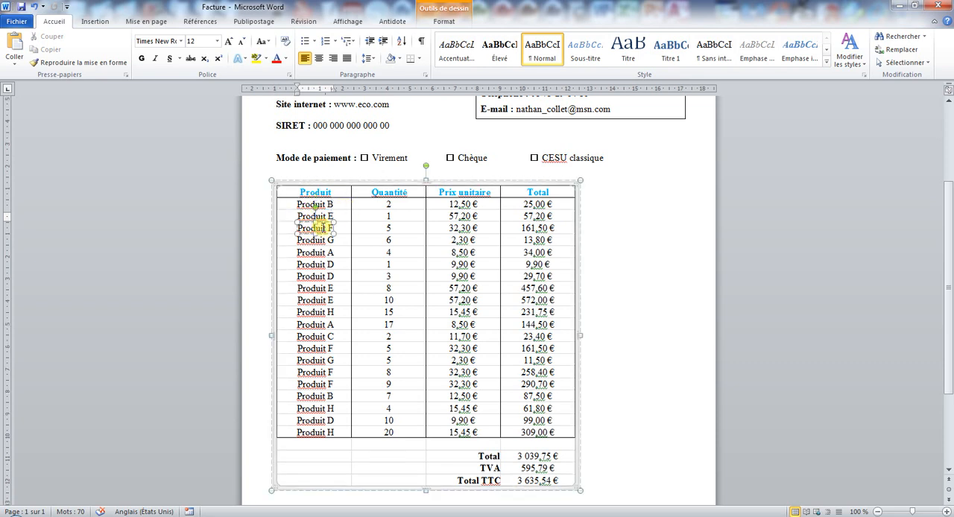
# - Undo the conversion and link break of the invoice table, and open its source workbook from the table to check the link
pyautogui.click(524, 456)
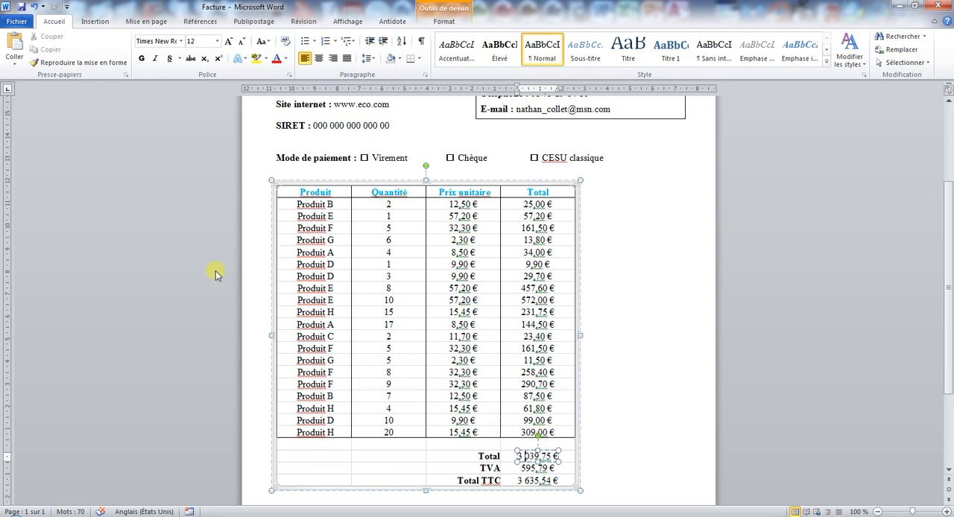
pyautogui.click(32, 9)
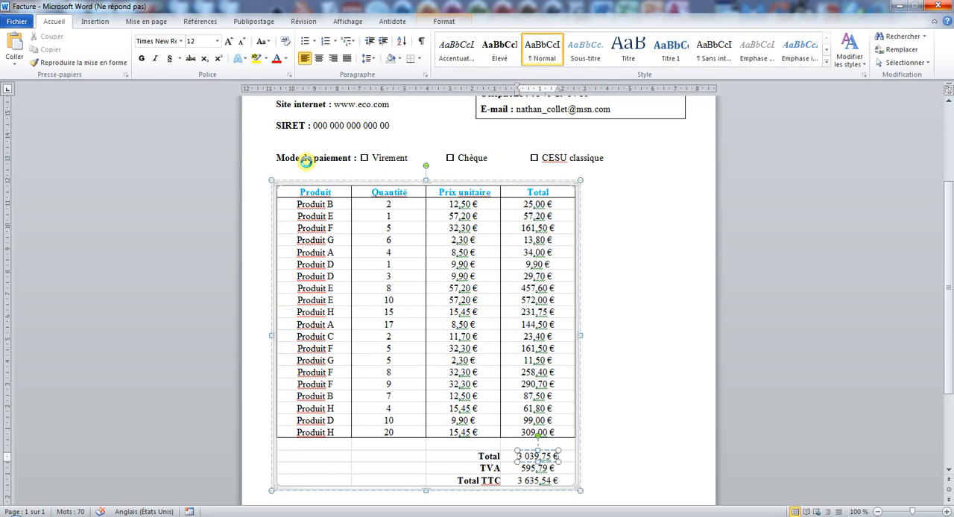
pyautogui.doubleClick(352, 191)
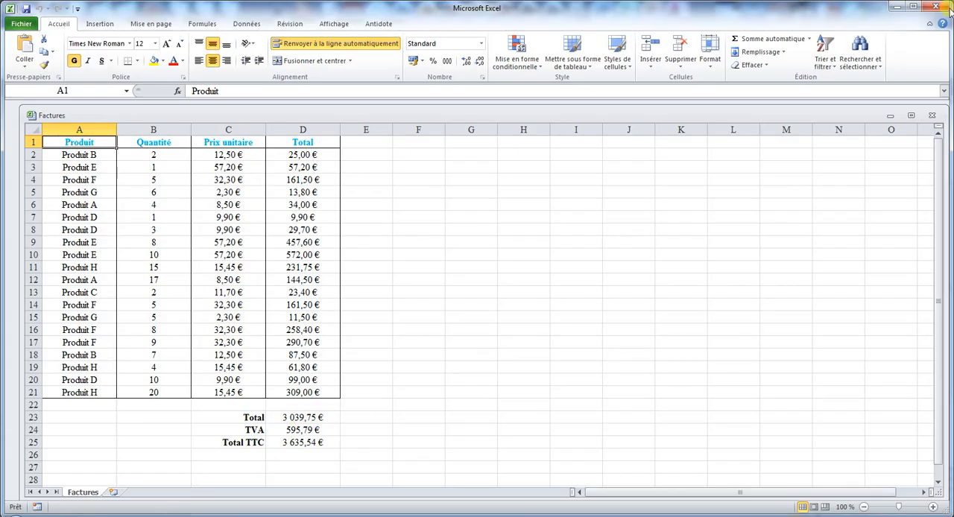
pyautogui.click(937, 7)
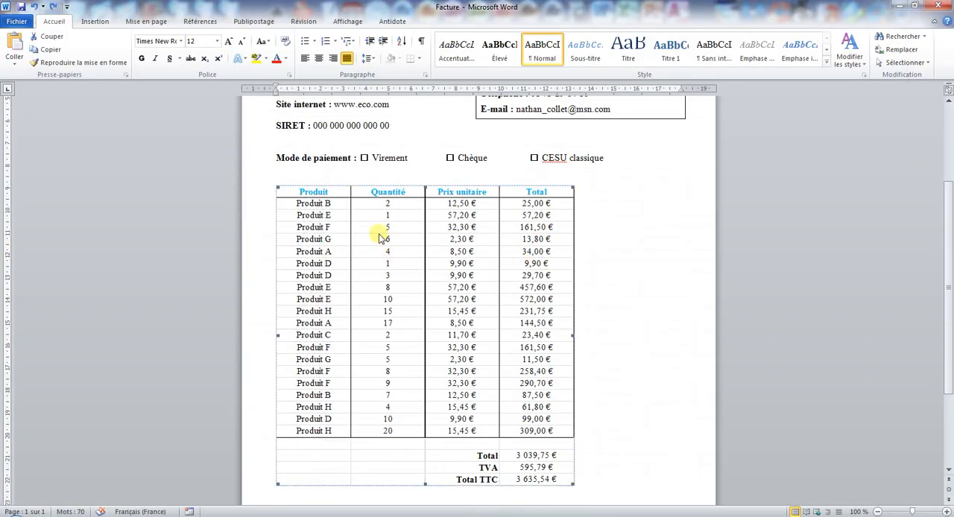
# - Set the update method of the table's link to Factures.xlsx to manual (Mise à jour manuelle)
pyautogui.rightClick(378, 238)
pyautogui.moveTo(468, 314)
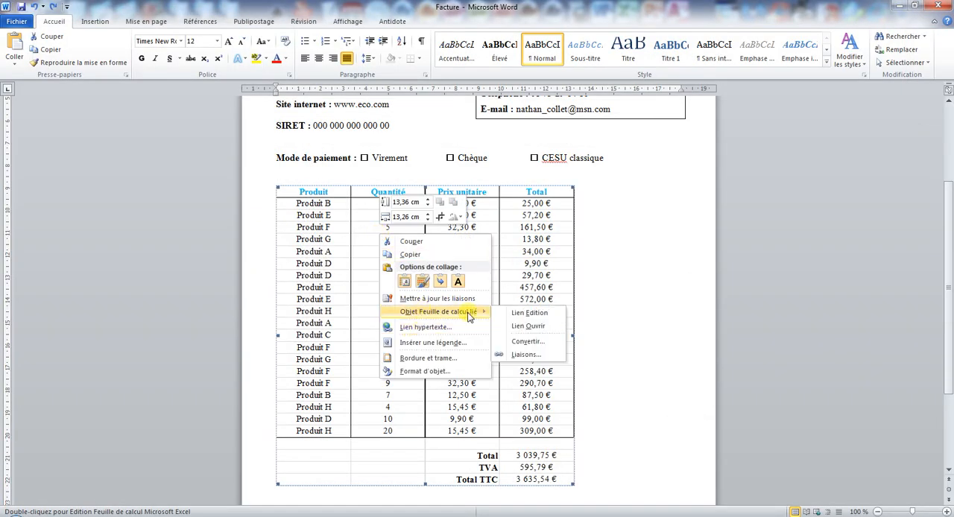
pyautogui.click(526, 354)
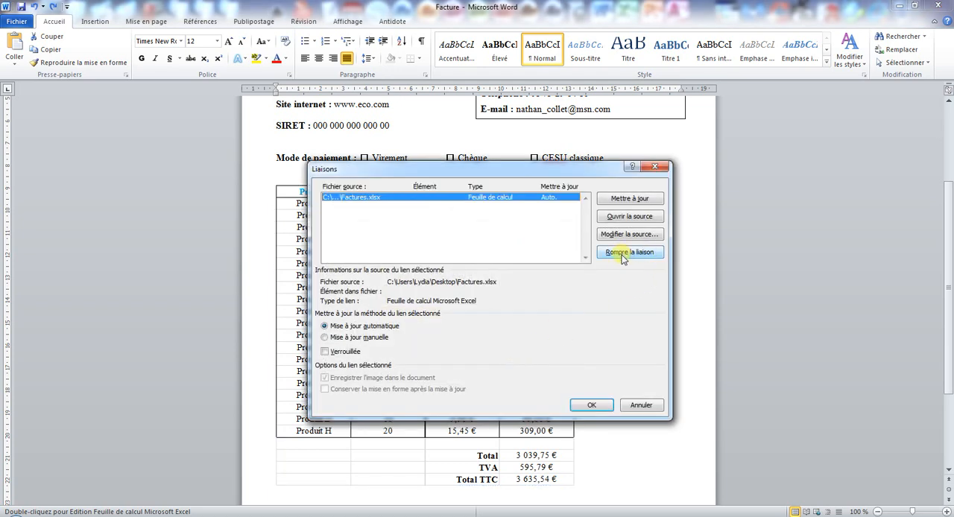
pyautogui.click(348, 338)
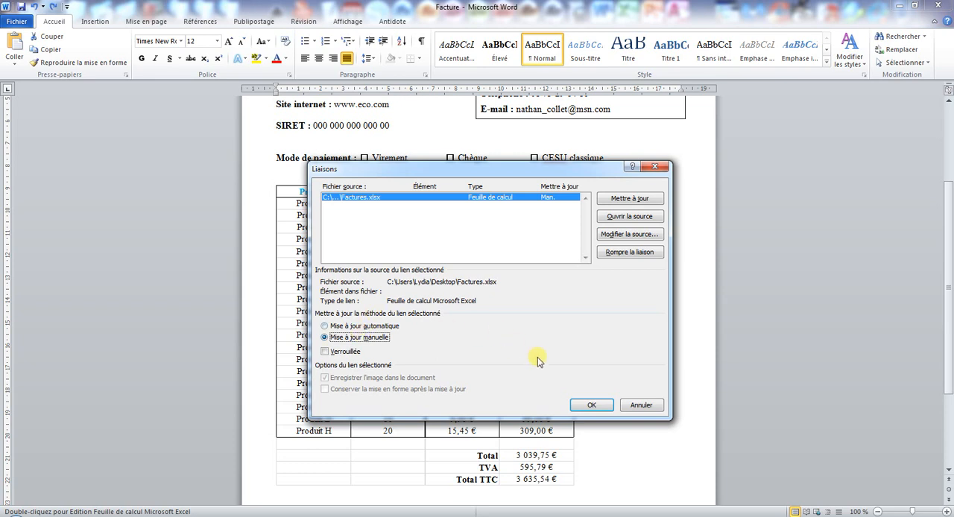
pyautogui.click(587, 405)
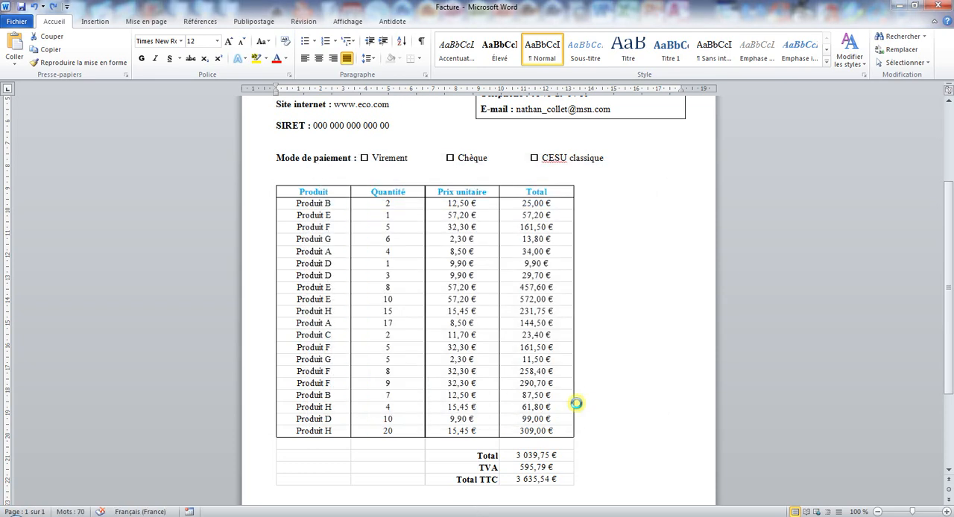
# - Lock the invoice table's link to Factures.xlsx with the Verrouillée option
pyautogui.rightClick(420, 272)
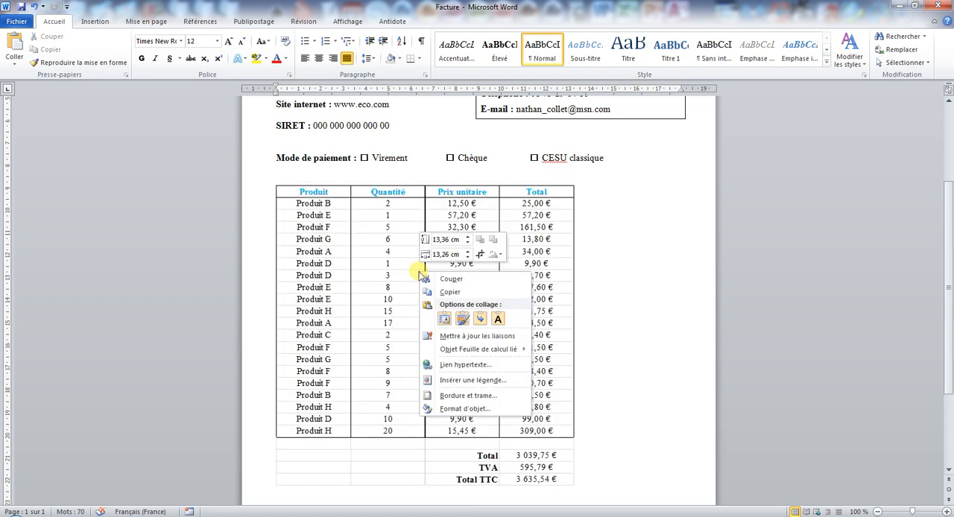
pyautogui.click(401, 274)
pyautogui.rightClick(401, 274)
pyautogui.moveTo(453, 347)
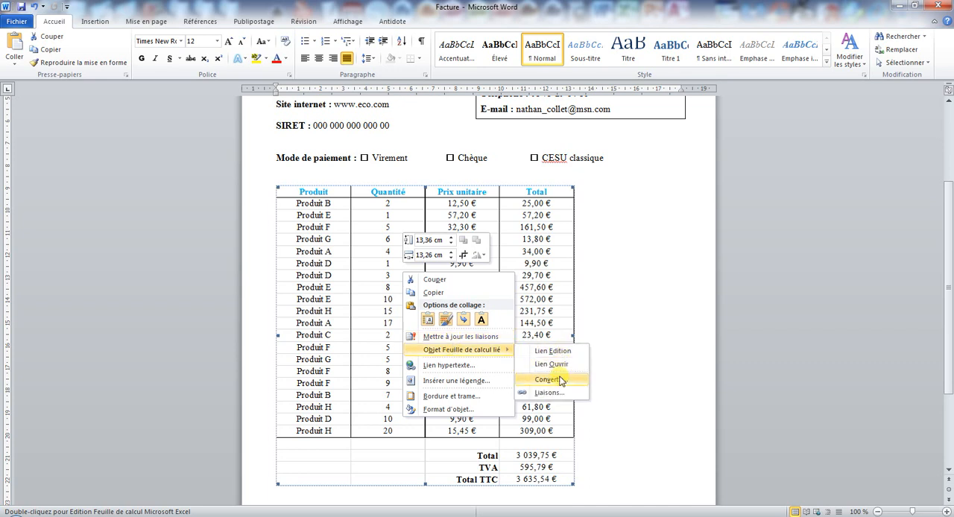
pyautogui.click(550, 392)
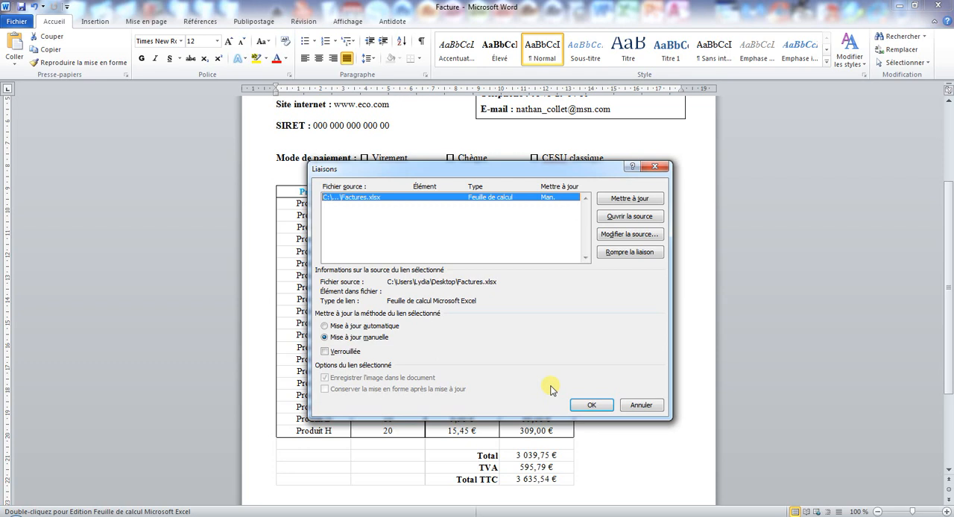
pyautogui.click(335, 356)
pyautogui.click(590, 405)
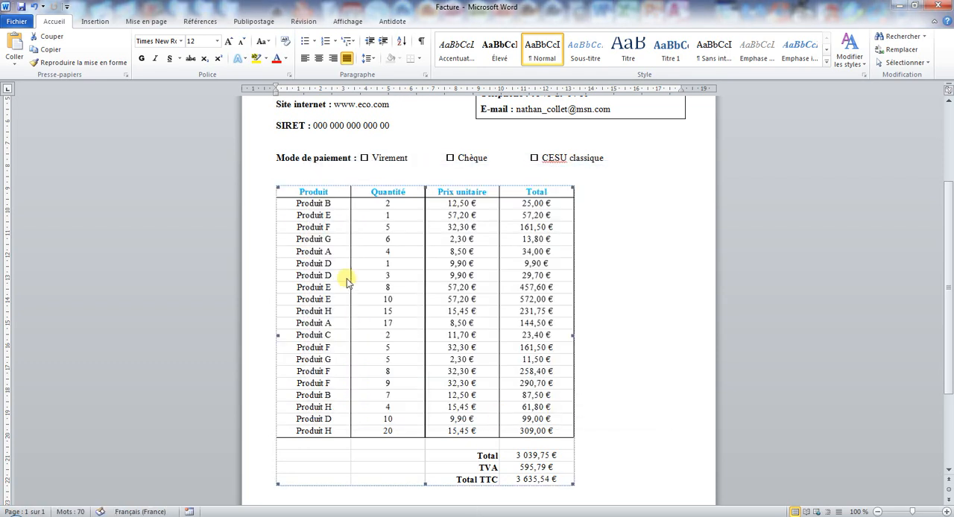
# - Check whether the locked link can still be updated, and open the source workbook from the invoice table to view it
pyautogui.rightClick(348, 272)
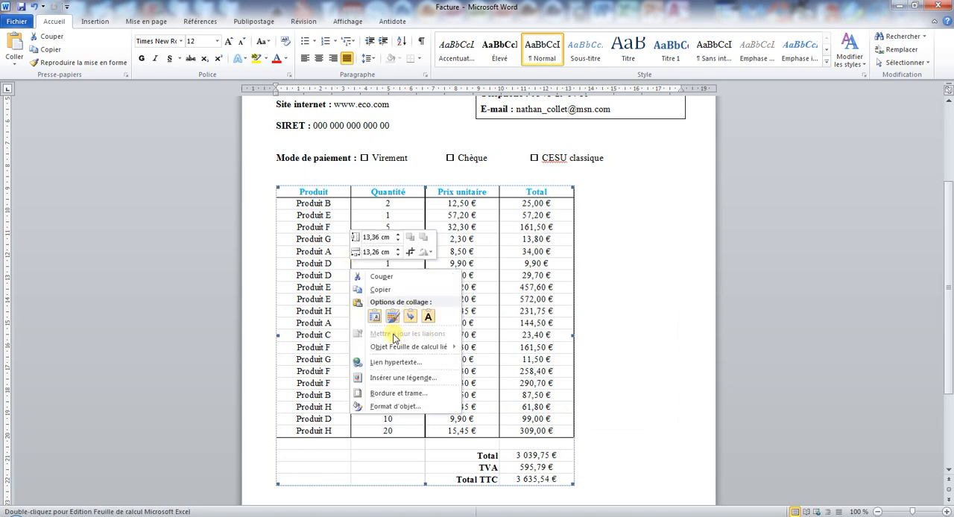
pyautogui.click(307, 217)
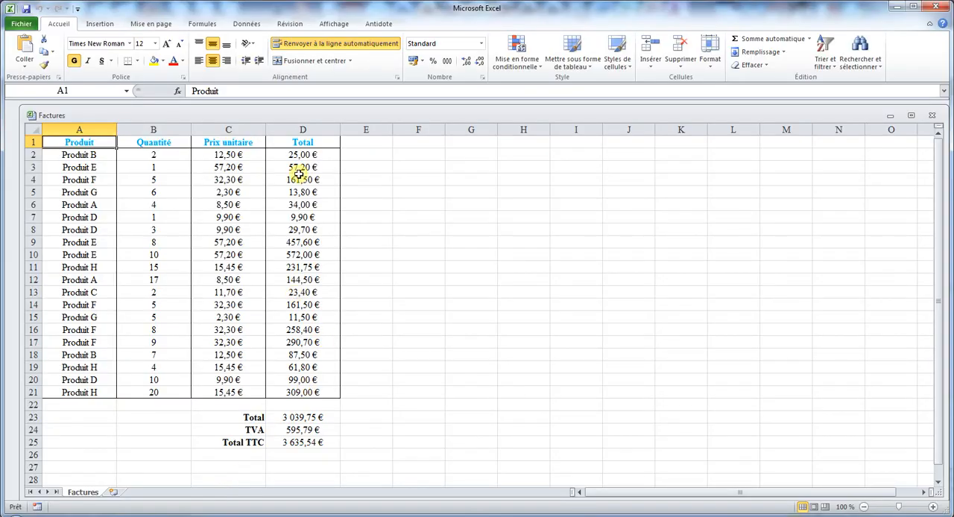
pyautogui.doubleClick(312, 116)
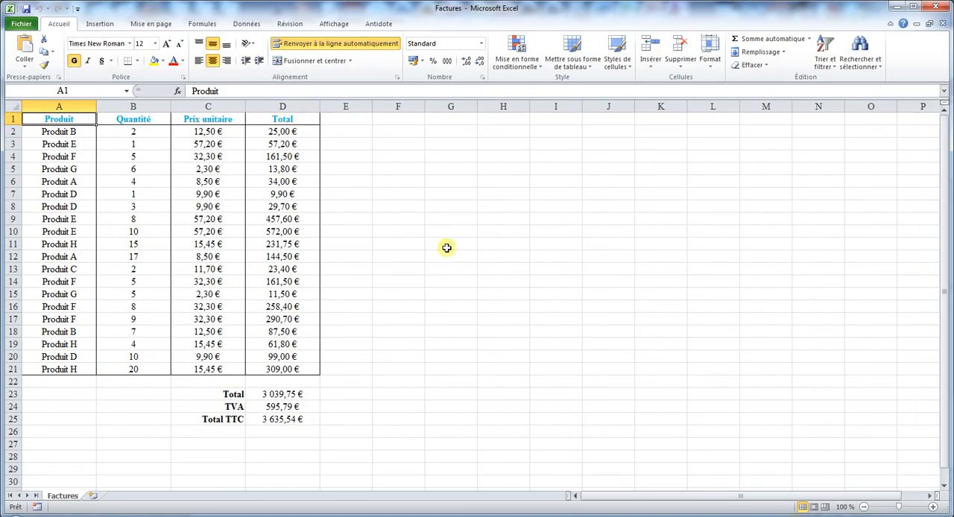
pyautogui.click(936, 7)
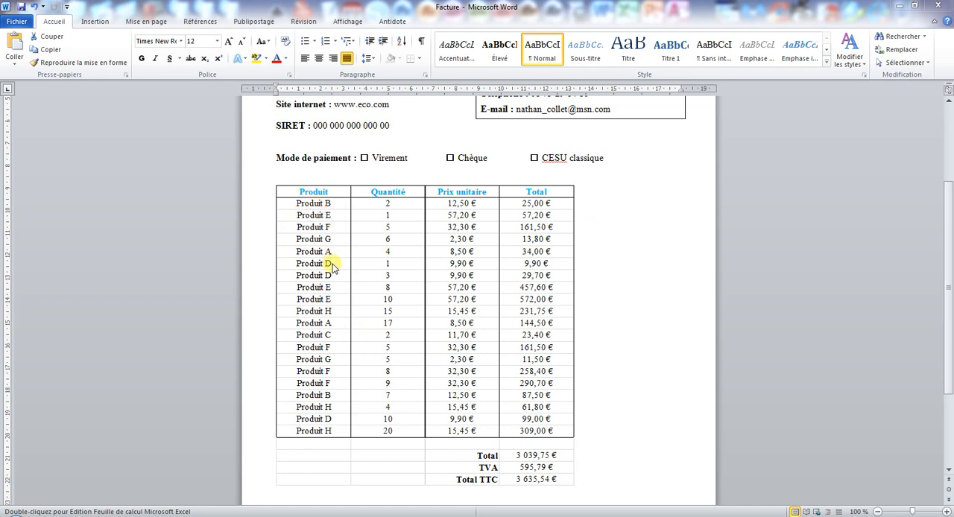
# - Delete the linked invoice table below the payment method line
pyautogui.click(386, 246)
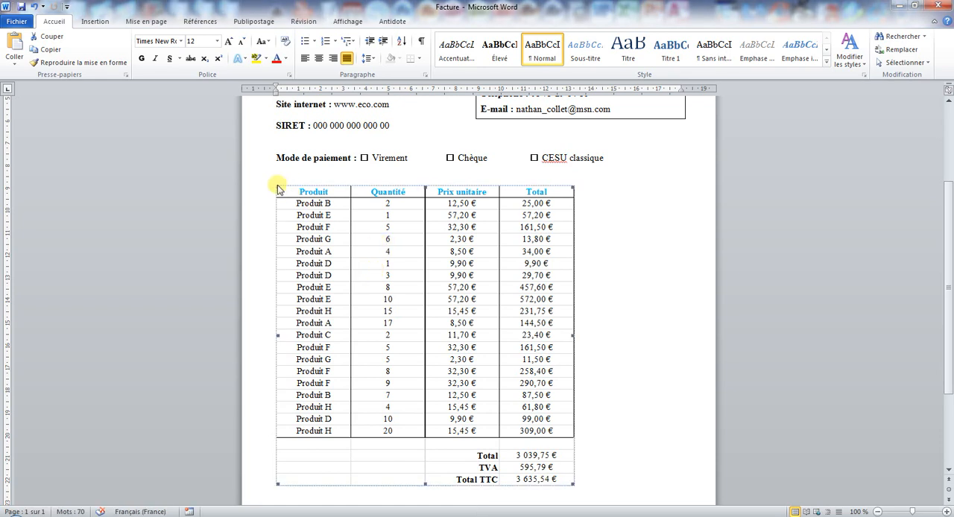
pyautogui.click(278, 185)
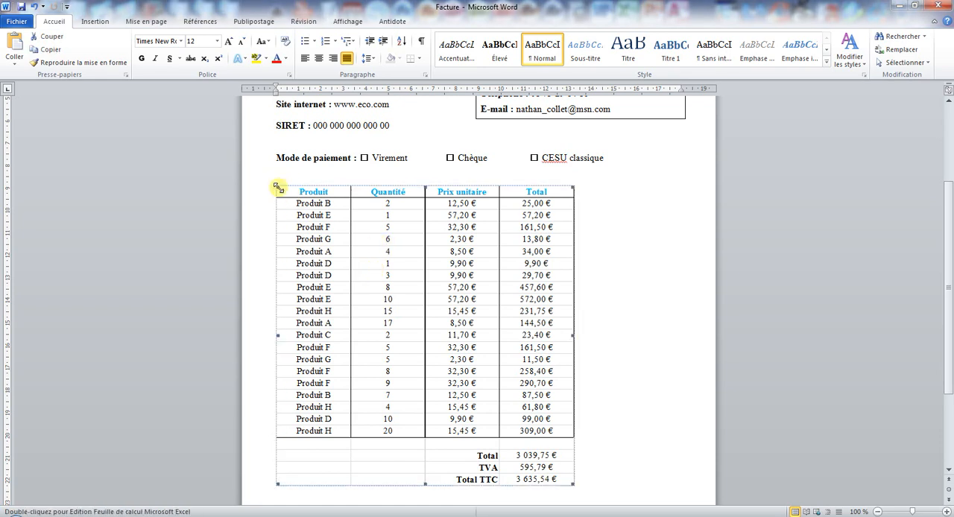
pyautogui.moveTo(278, 171); pyautogui.dragTo(441, 397)
pyautogui.press('Delete')
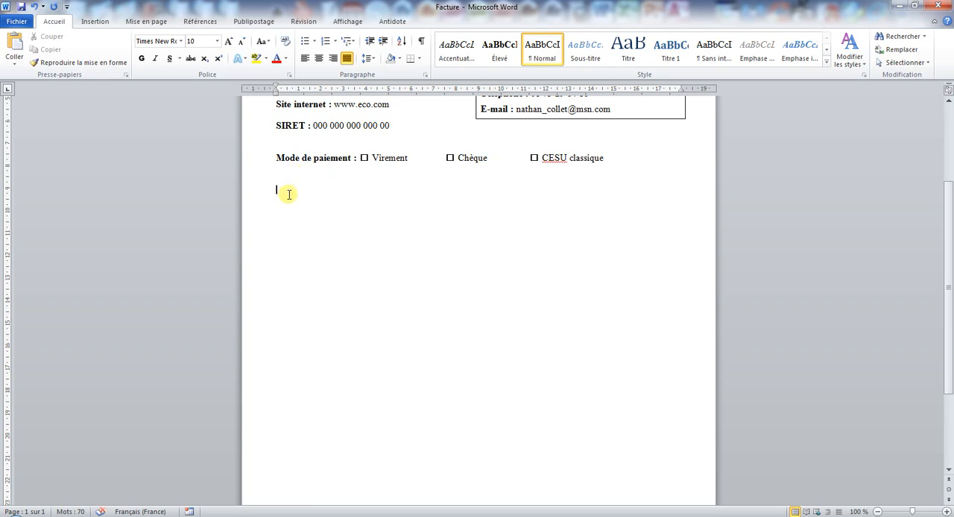
# - Insert a new embedded object of type Feuille de calcul Microsoft Excel below the payment method line
pyautogui.click(92, 21)
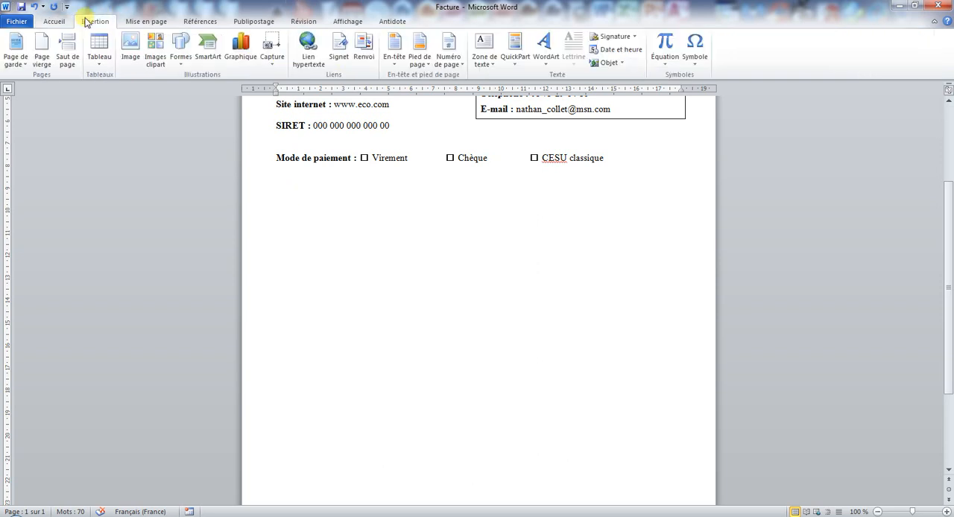
pyautogui.click(622, 62)
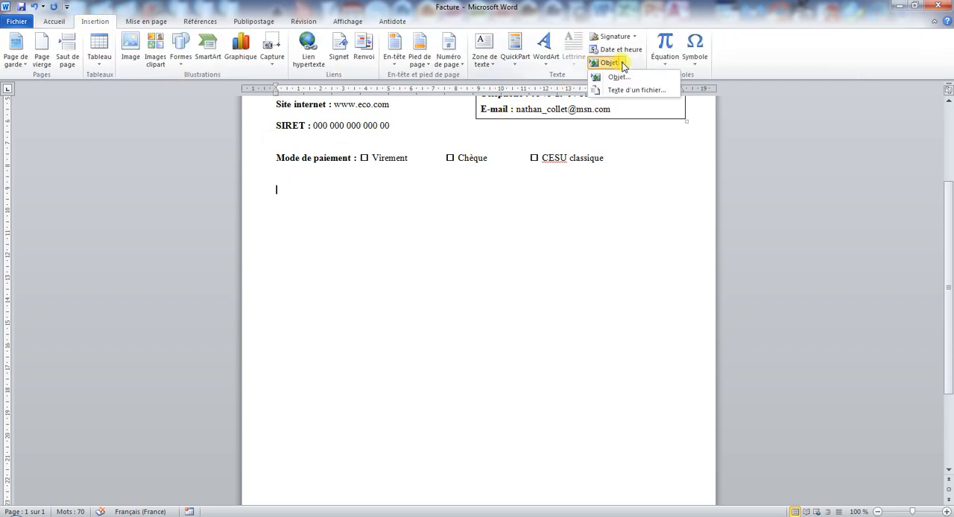
pyautogui.click(619, 79)
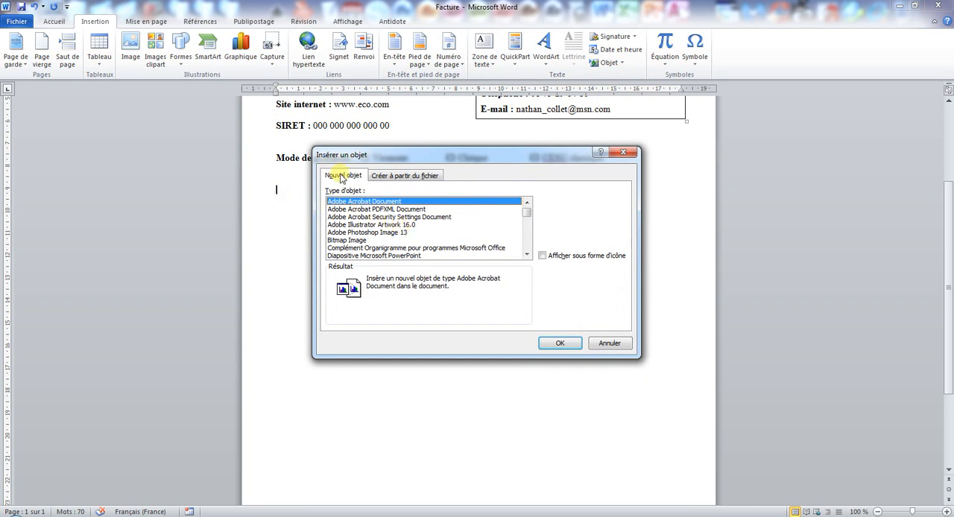
pyautogui.click(527, 255)
pyautogui.click(527, 255)
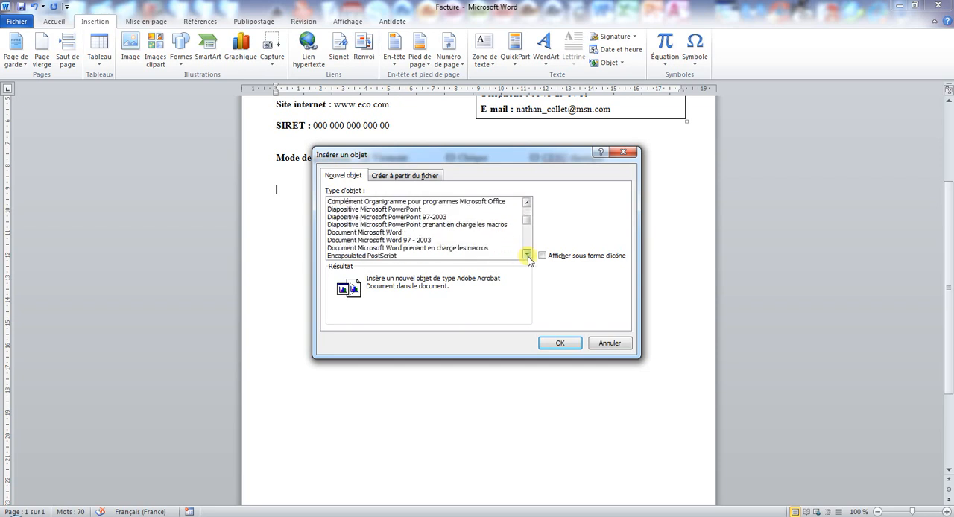
pyautogui.click(527, 255)
pyautogui.click(527, 255)
pyautogui.click(527, 255)
pyautogui.click(527, 255)
pyautogui.click(527, 255)
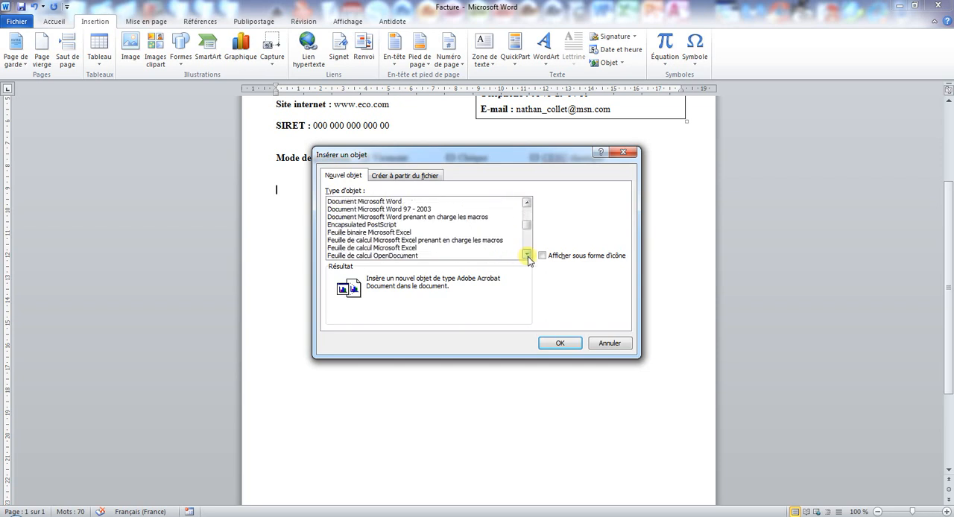
pyautogui.click(403, 249)
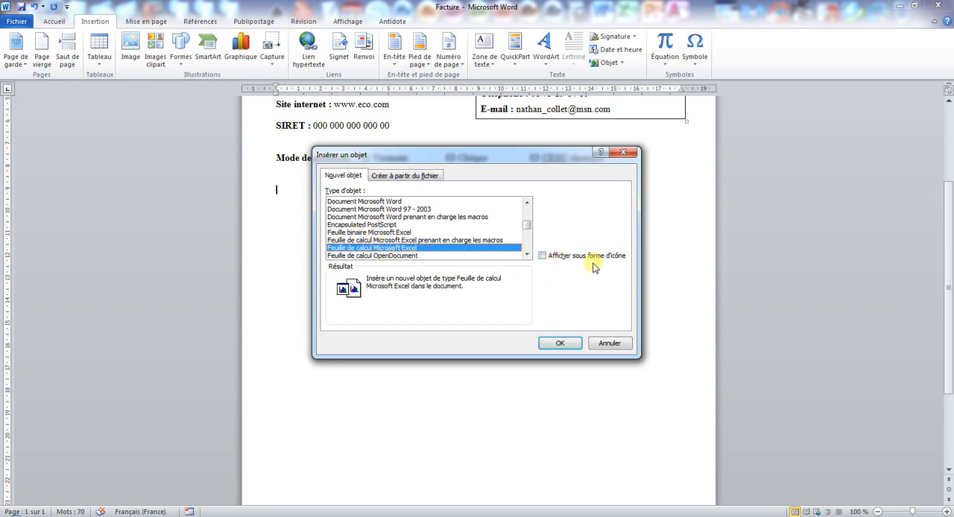
pyautogui.click(561, 343)
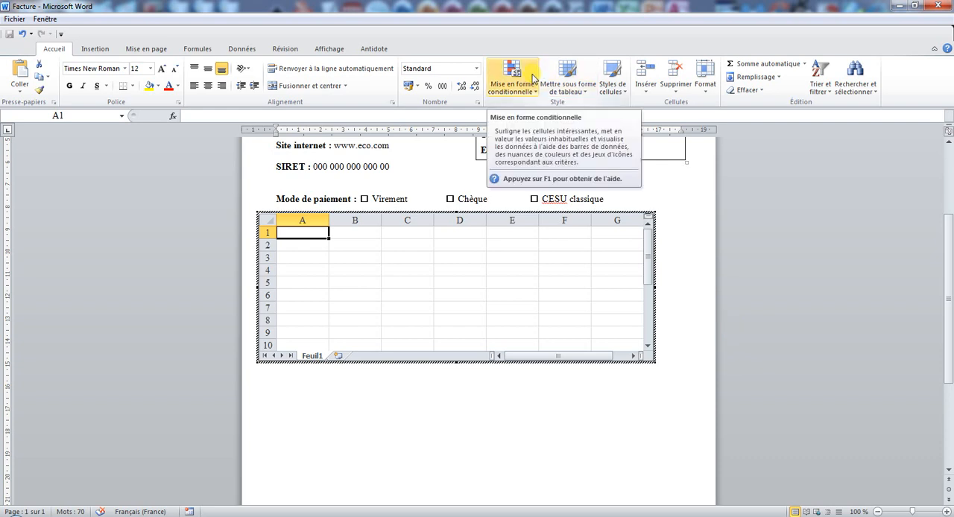
# - Copy the invoice table A1:D25 from the Factures workbook on the desktop and paste it at A1 of the embedded worksheet
pyautogui.doubleClick(410, 5)
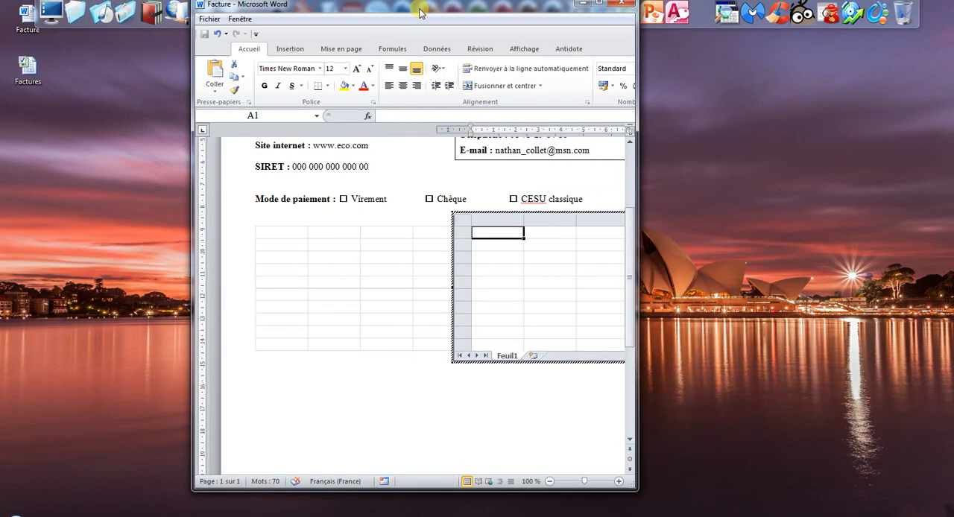
pyautogui.doubleClick(37, 75)
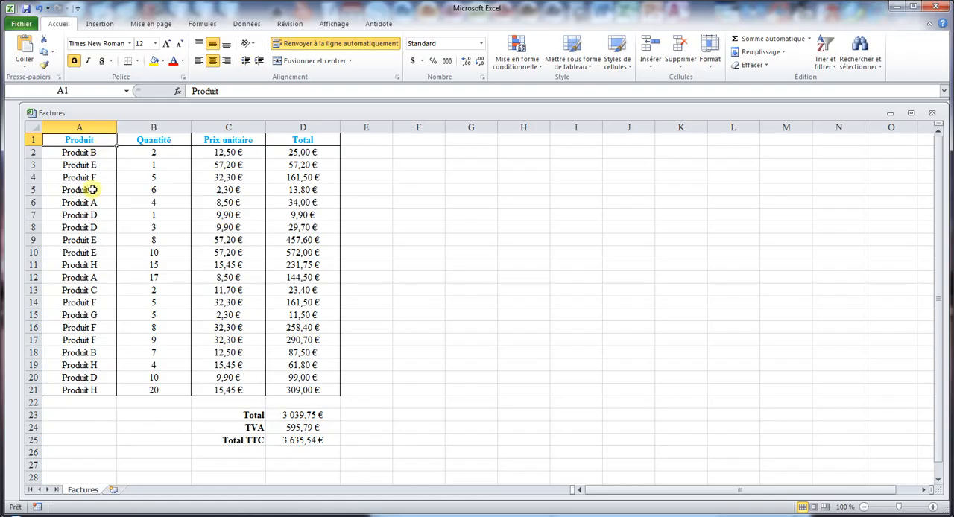
pyautogui.moveTo(78, 139); pyautogui.dragTo(298, 440)
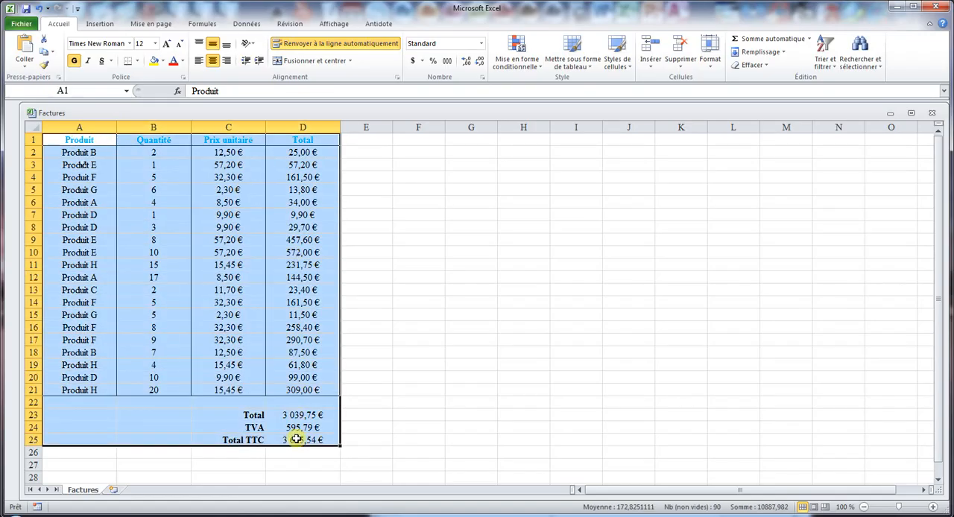
pyautogui.hotkey('ctrl', 'c')
pyautogui.hotkey('alt', 'Tab')
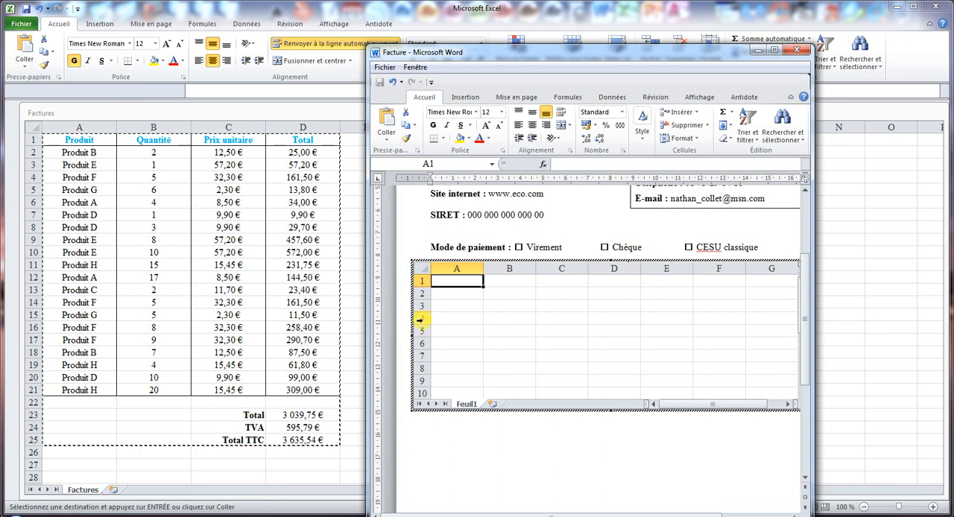
pyautogui.hotkey('ctrl', 'v')
pyautogui.hotkey('alt', 'Tab')
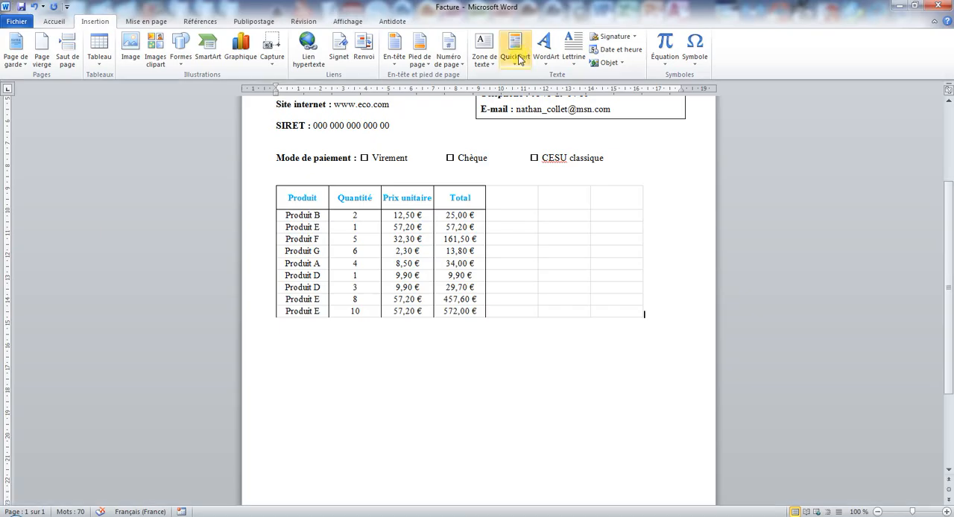
# - Open the embedded worksheet to examine the Total formula in D23 and the available formula tools, and return to the document
pyautogui.doubleClick(341, 238)
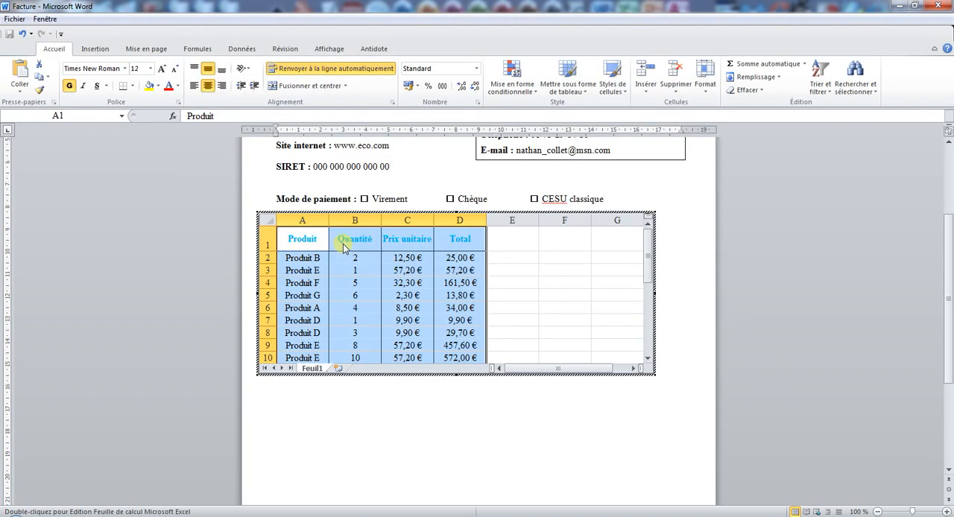
pyautogui.scroll(-6, 402, 287)
pyautogui.click(442, 284)
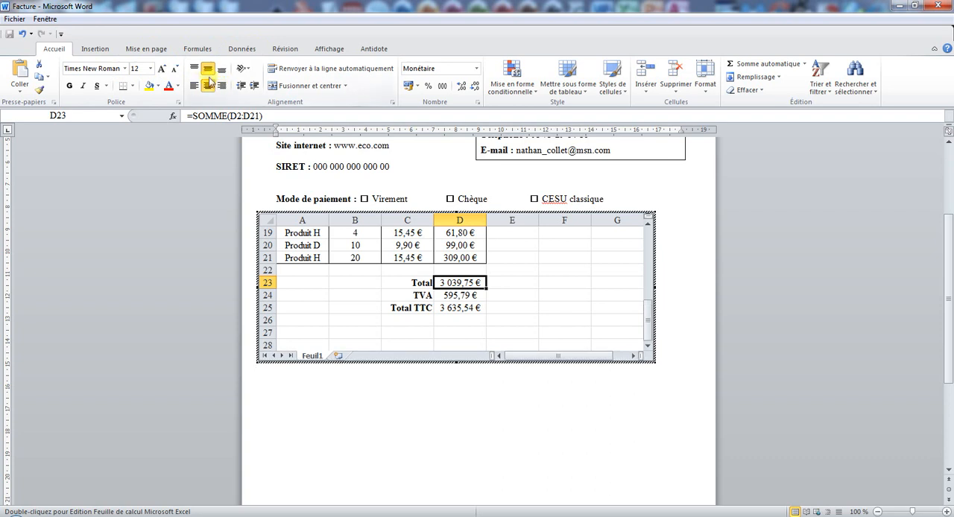
pyautogui.click(198, 49)
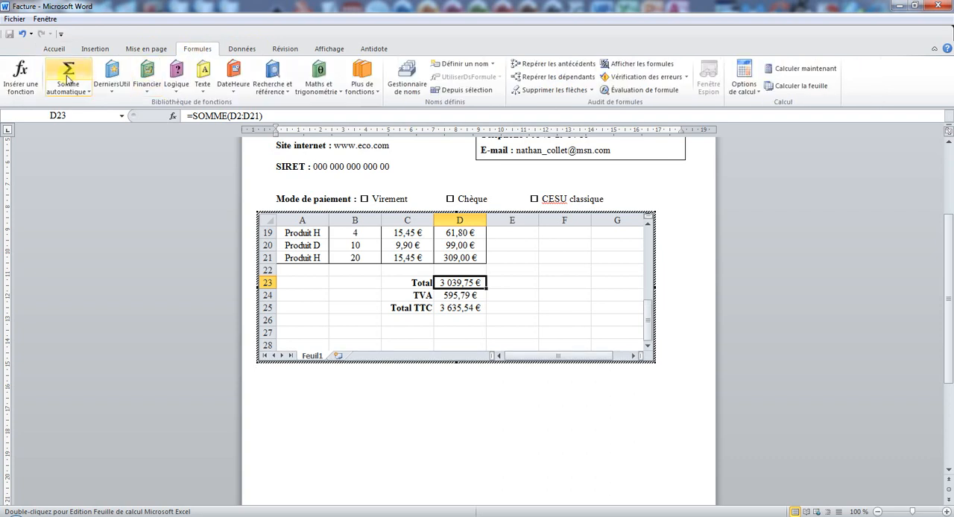
pyautogui.click(374, 159)
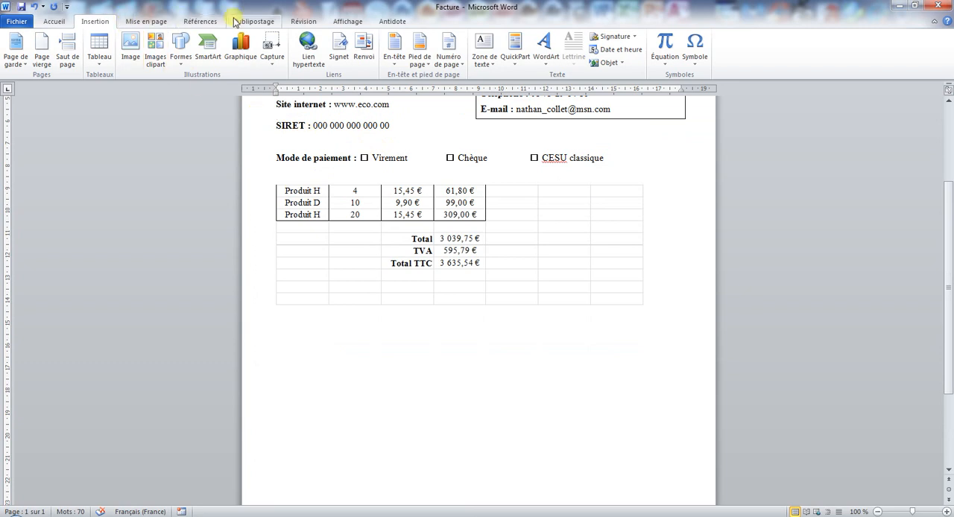
# - Open the embedded worksheet and examine the D2:D21 range in the Total formula of cell D23
pyautogui.click(146, 20)
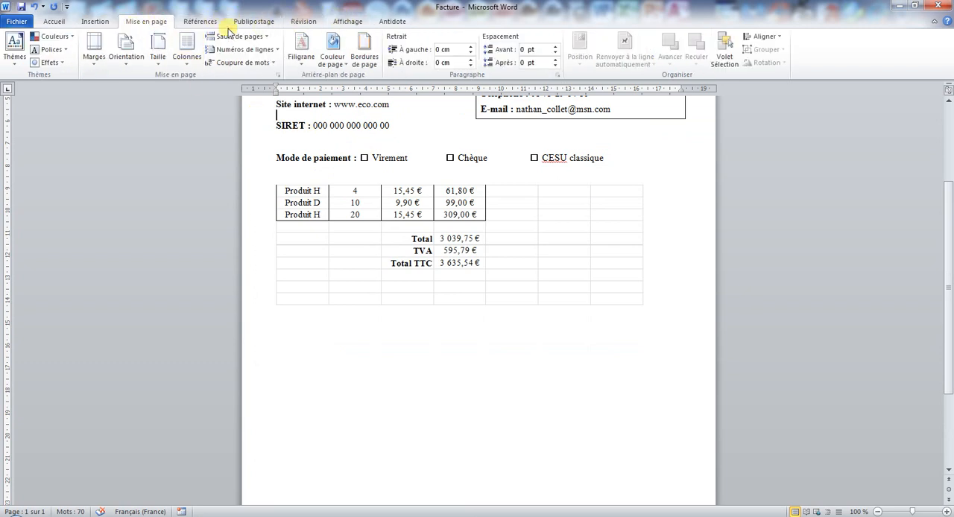
pyautogui.click(464, 239)
pyautogui.doubleClick(463, 238)
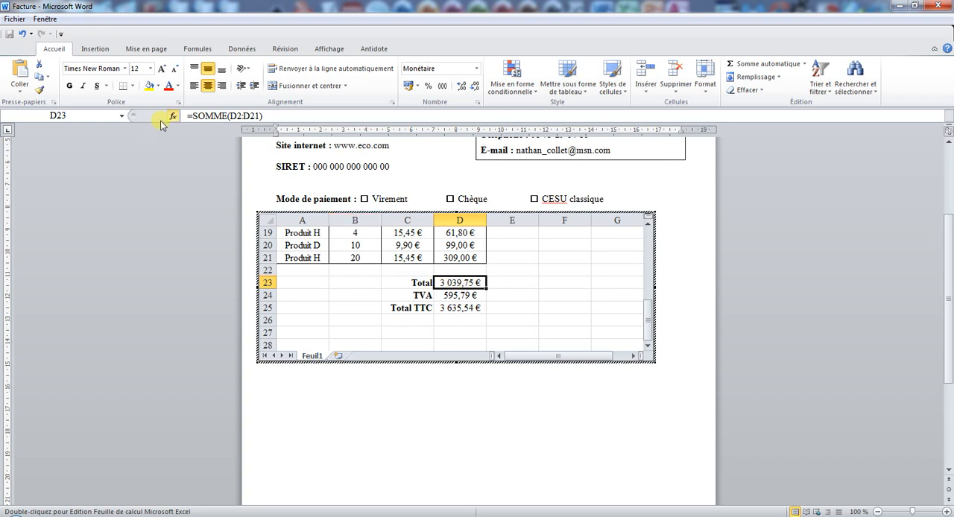
pyautogui.click(233, 116)
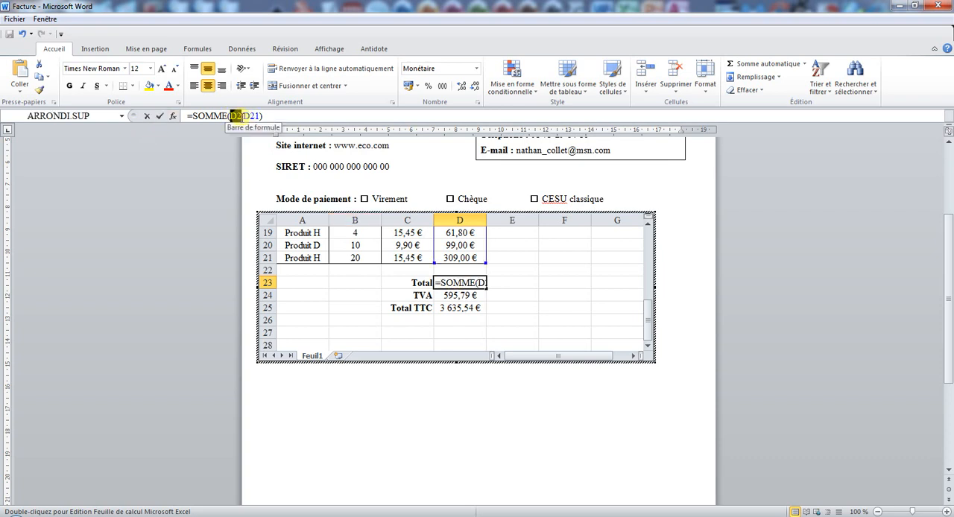
pyautogui.moveTo(231, 115); pyautogui.dragTo(249, 116)
pyautogui.press('Return')
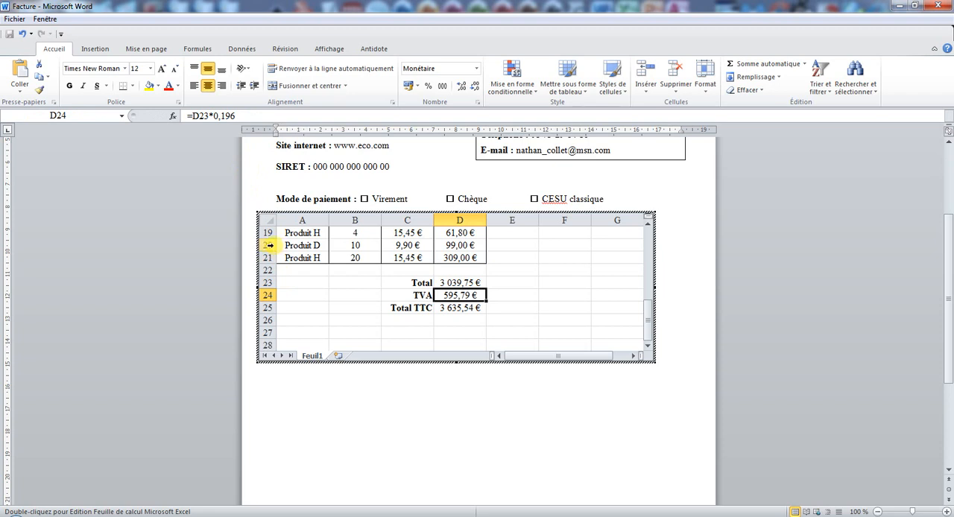
# - Delete row 20 (Produit D) and then row 19 (Produit H, quantity 4) from the embedded worksheet, and return to the document
pyautogui.click(270, 245)
pyautogui.rightClick(268, 245)
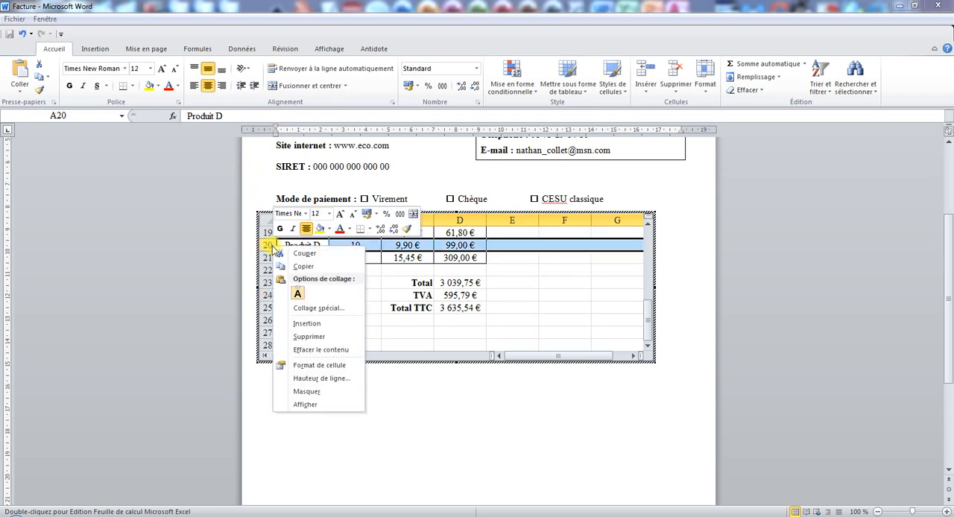
pyautogui.click(307, 337)
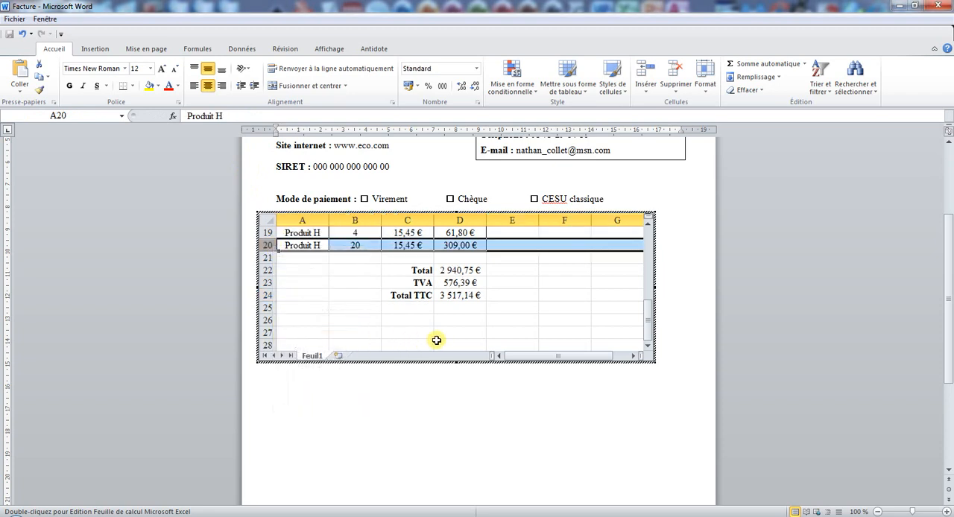
pyautogui.click(271, 232)
pyautogui.rightClick(271, 233)
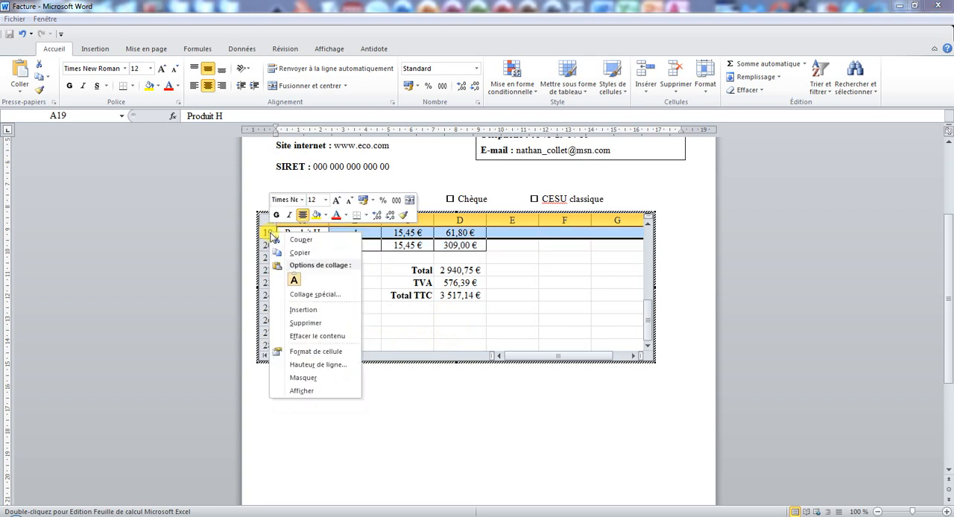
pyautogui.click(306, 323)
pyautogui.scroll(2, 454, 294)
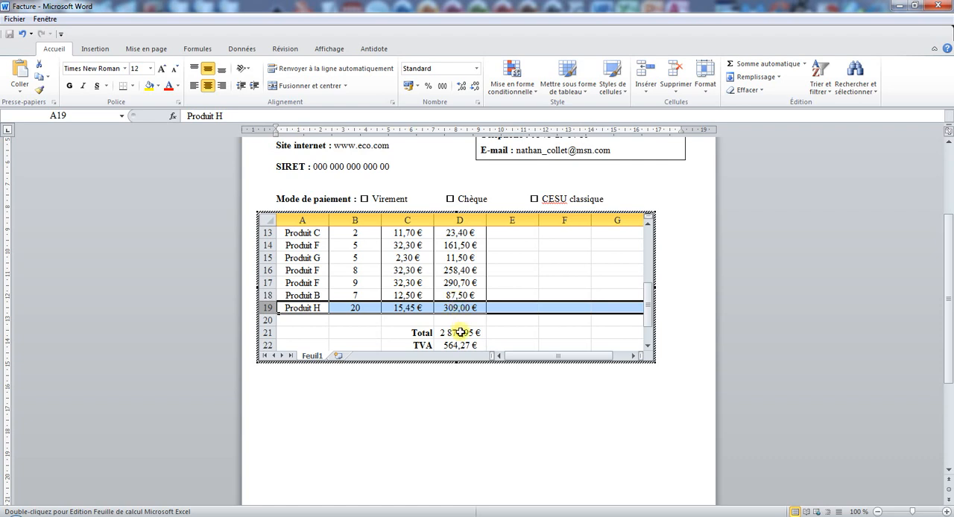
pyautogui.click(427, 185)
pyautogui.scroll(1, 462, 191)
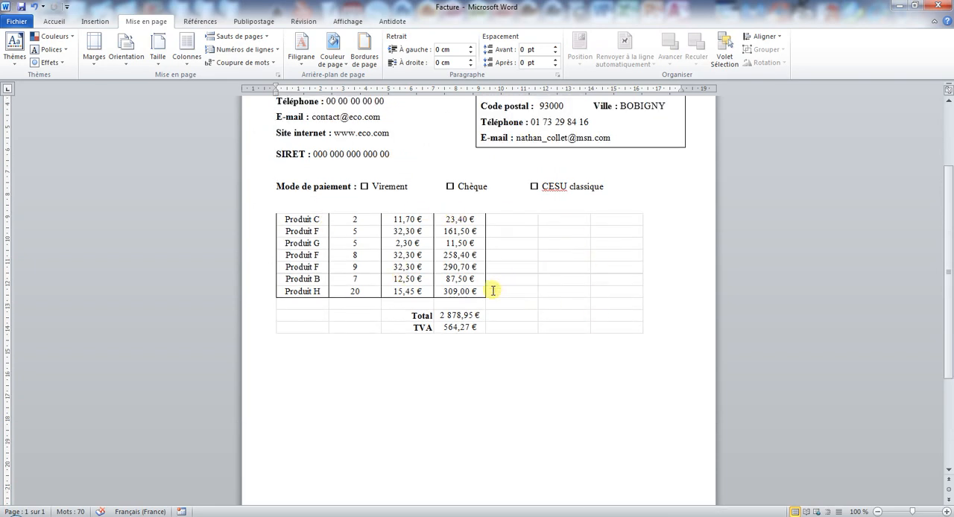
# - Reopen the embedded worksheet and narrow its frame to show only columns A to D
pyautogui.doubleClick(458, 237)
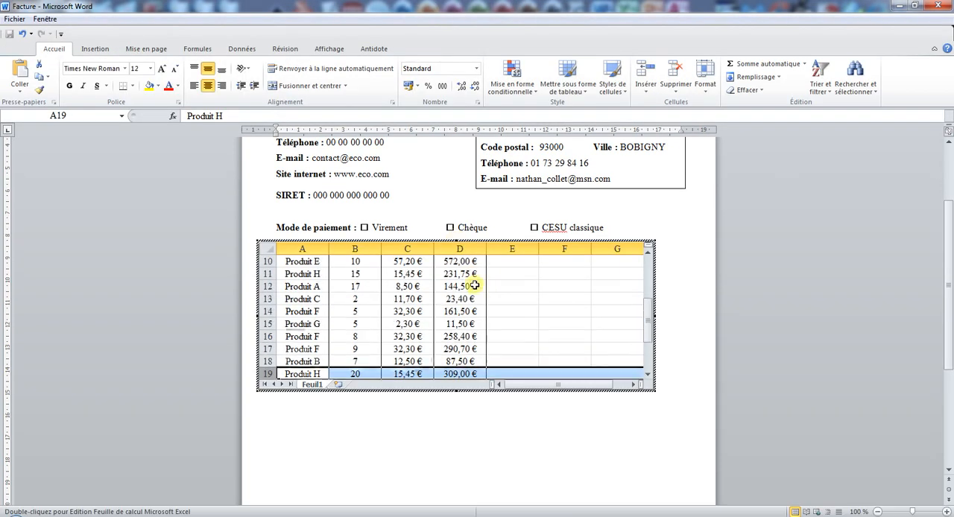
pyautogui.scroll(1, 475, 286)
pyautogui.click(392, 401)
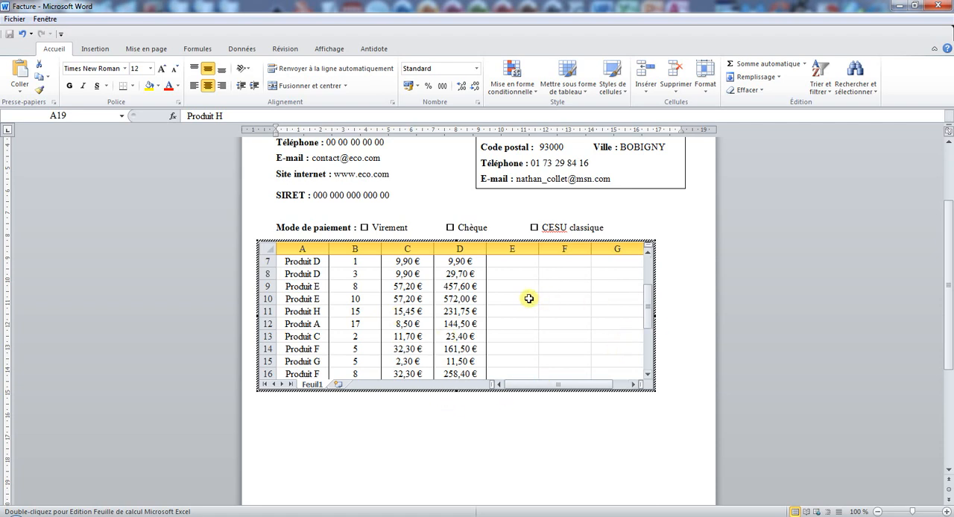
pyautogui.moveTo(654, 315); pyautogui.dragTo(507, 319)
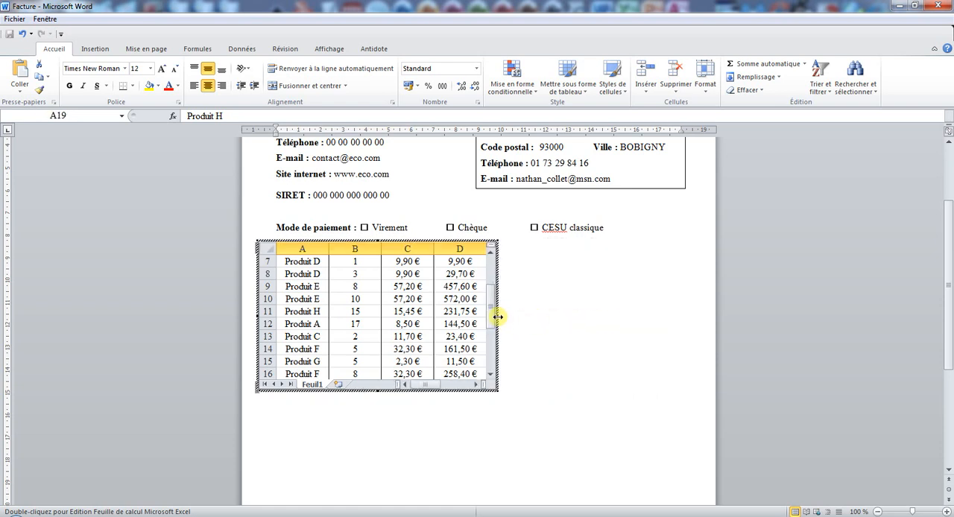
pyautogui.moveTo(498, 315); pyautogui.dragTo(506, 316)
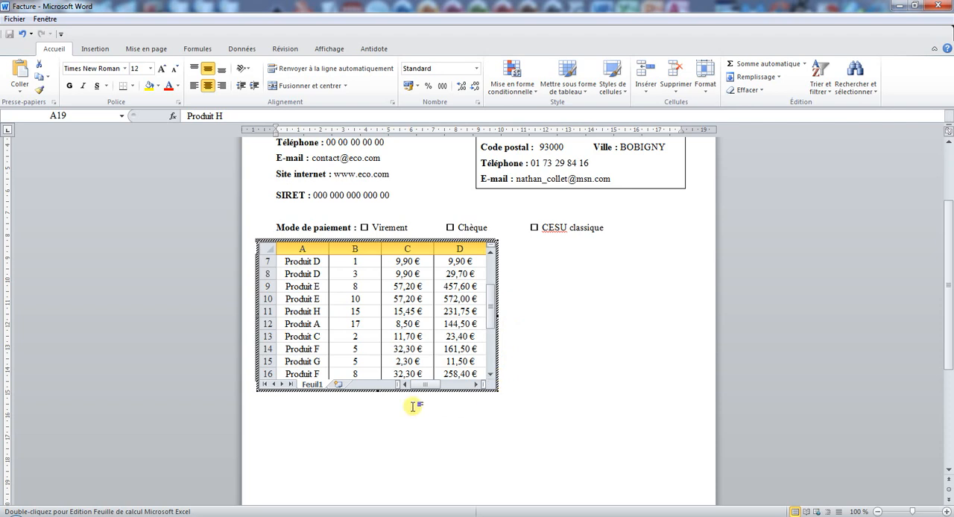
# - Extend the worksheet frame to show rows 1 to 23 and columns A to E, and return to the document
pyautogui.moveTo(379, 392); pyautogui.dragTo(379, 488)
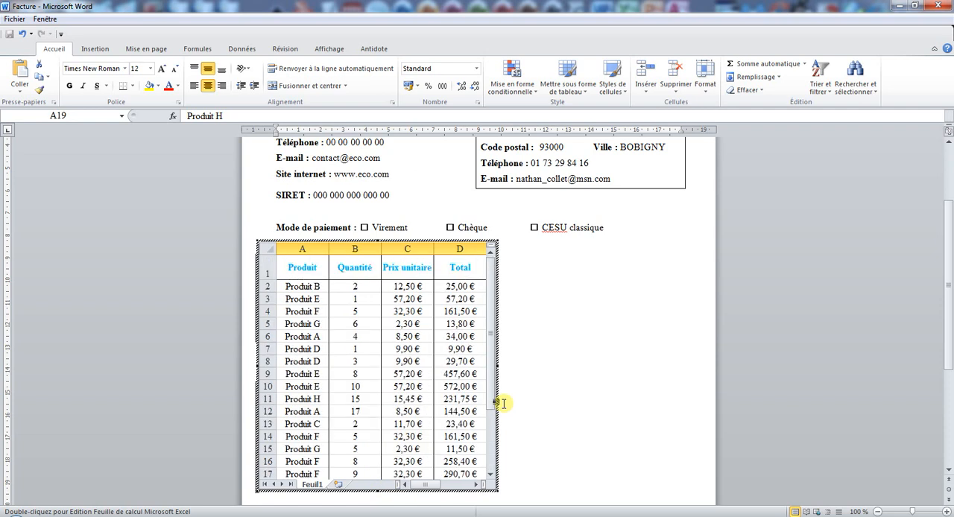
pyautogui.moveTo(497, 366); pyautogui.dragTo(560, 368)
pyautogui.scroll(1, 468, 386)
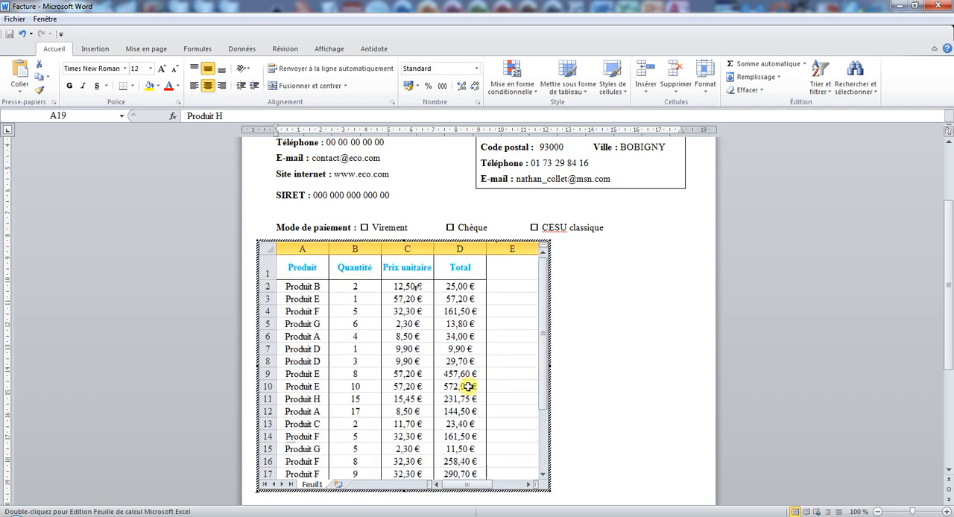
pyautogui.moveTo(949, 256); pyautogui.dragTo(950, 280)
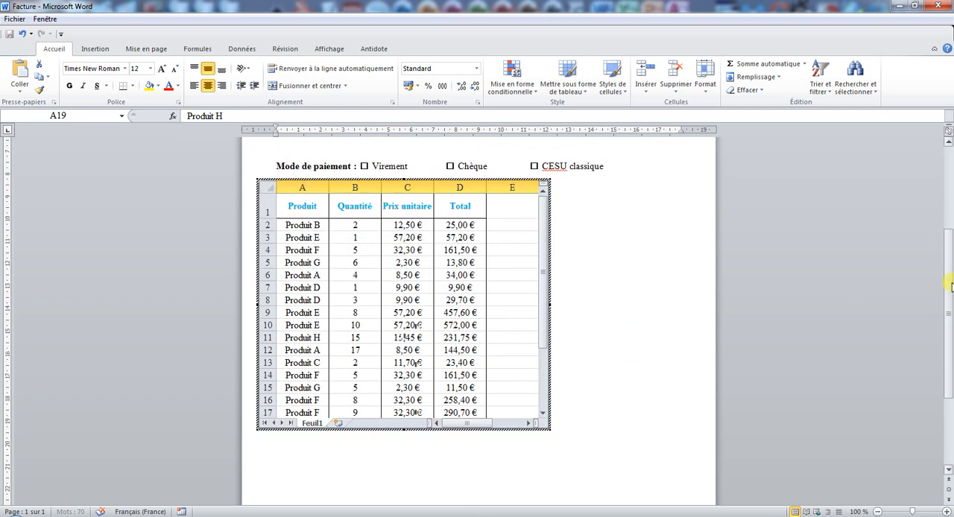
pyautogui.moveTo(403, 429); pyautogui.dragTo(404, 507)
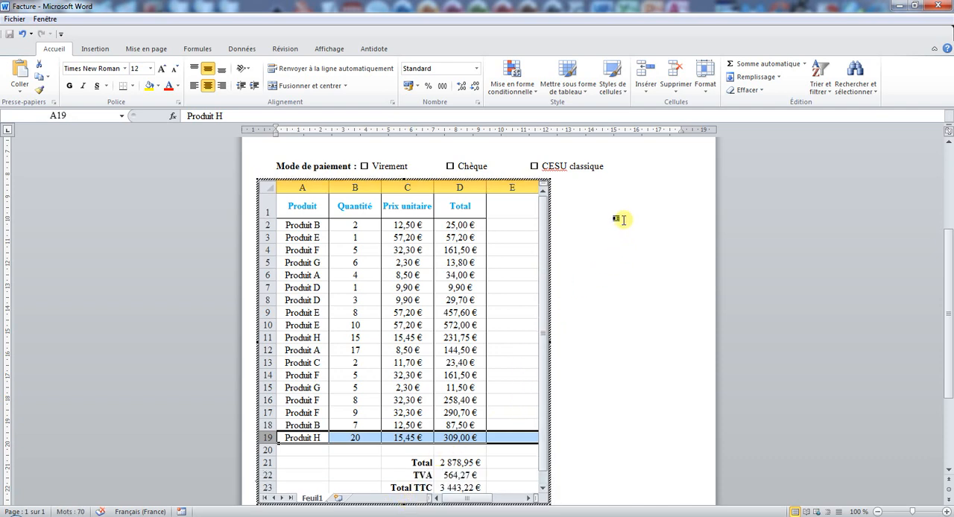
pyautogui.click(600, 214)
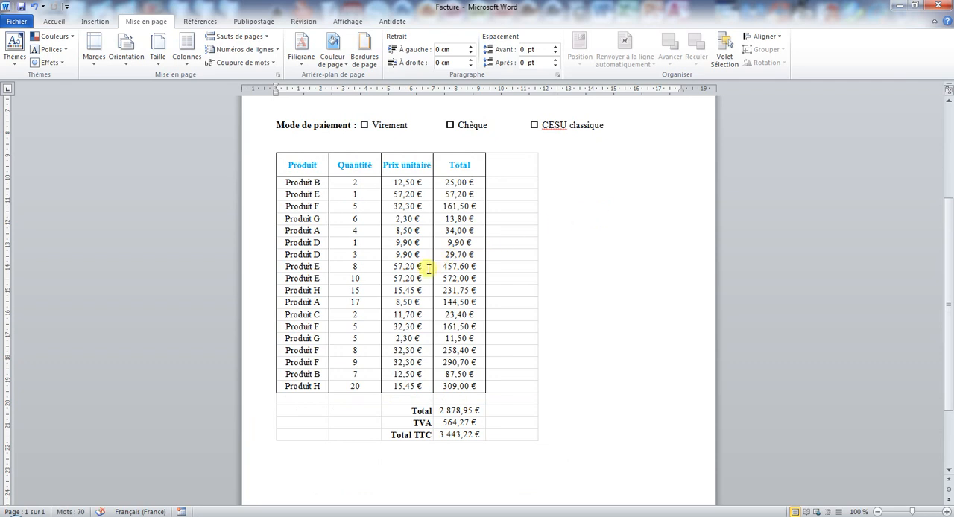
# - Shorten the embedded worksheet's frame to end at row 17, and enlarge the whole table object from its corner in the document
pyautogui.doubleClick(401, 240)
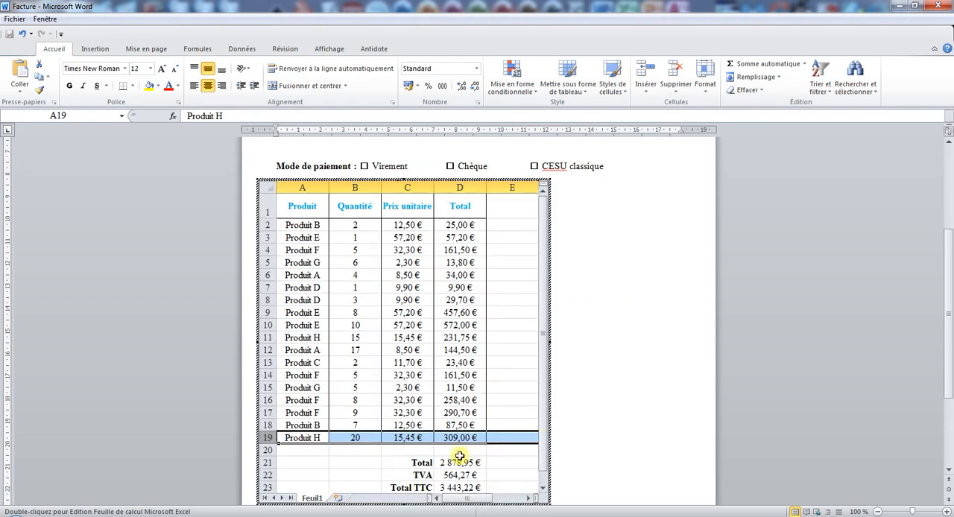
pyautogui.moveTo(400, 503); pyautogui.dragTo(404, 428)
pyautogui.click(600, 299)
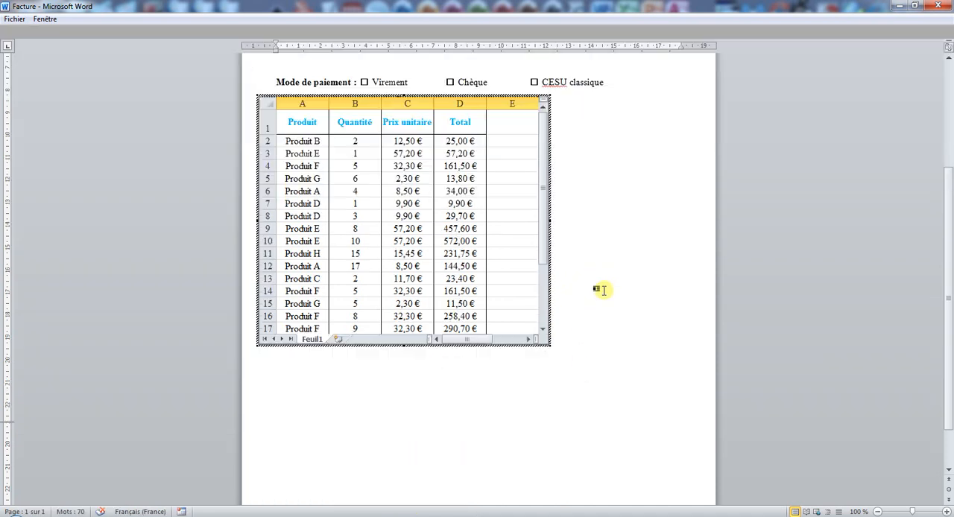
pyautogui.click(478, 322)
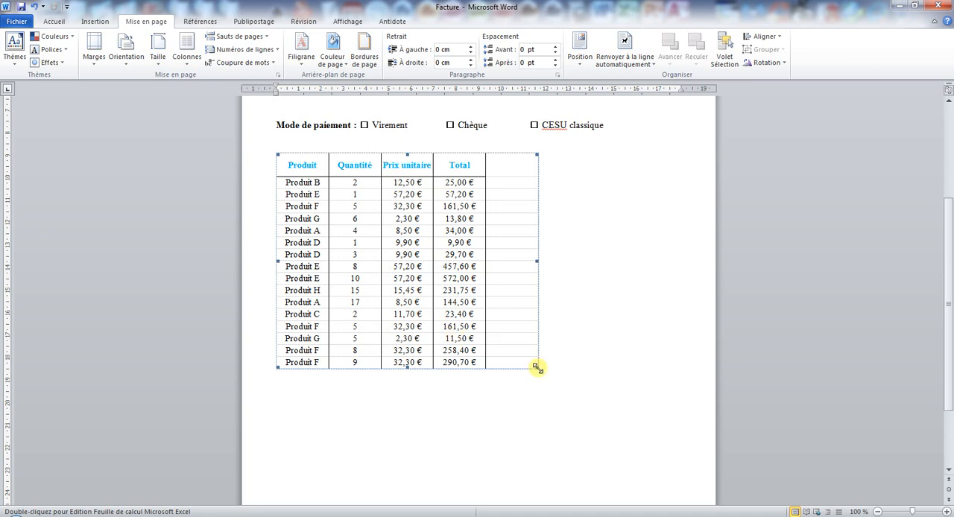
pyautogui.moveTo(537, 367); pyautogui.dragTo(613, 431)
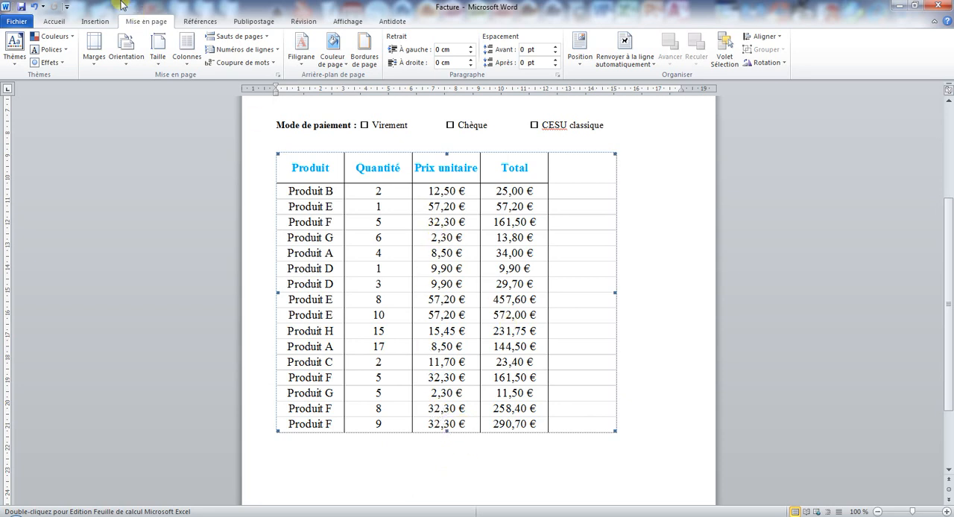
# - Reopen the embedded worksheet, extend its frame down to the Total TTC row 23, and leave worksheet editing
pyautogui.doubleClick(369, 223)
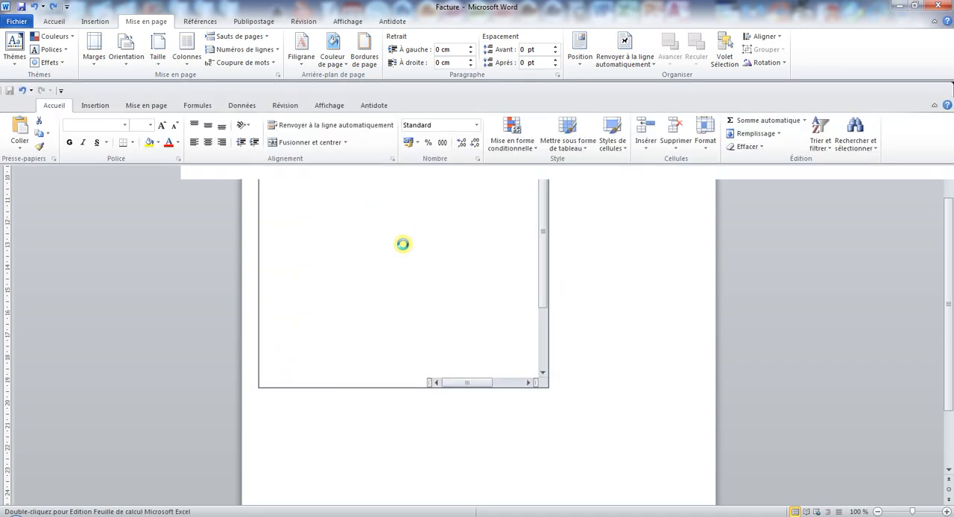
pyautogui.moveTo(404, 429); pyautogui.dragTo(407, 506)
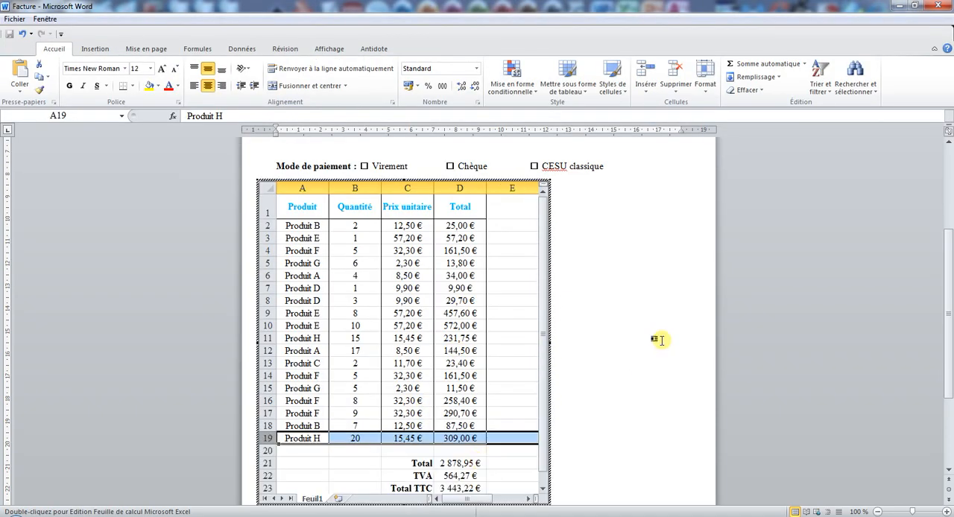
pyautogui.click(656, 338)
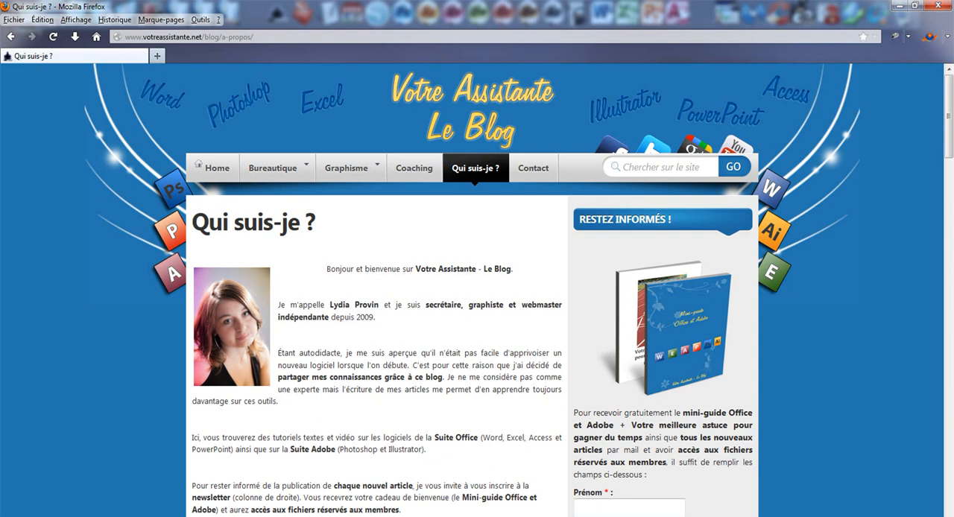
# - Examine the newsletter sign-up form with its Prénom and Email fields on the Votre Assistante blog page in Firefox
pyautogui.scroll(-2, 633, 365)
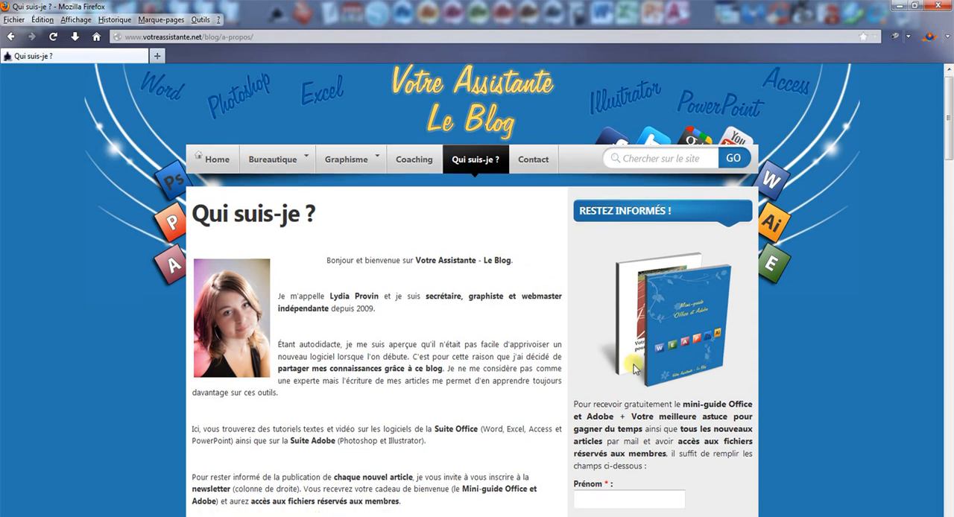
pyautogui.click(618, 441)
pyautogui.click(611, 474)
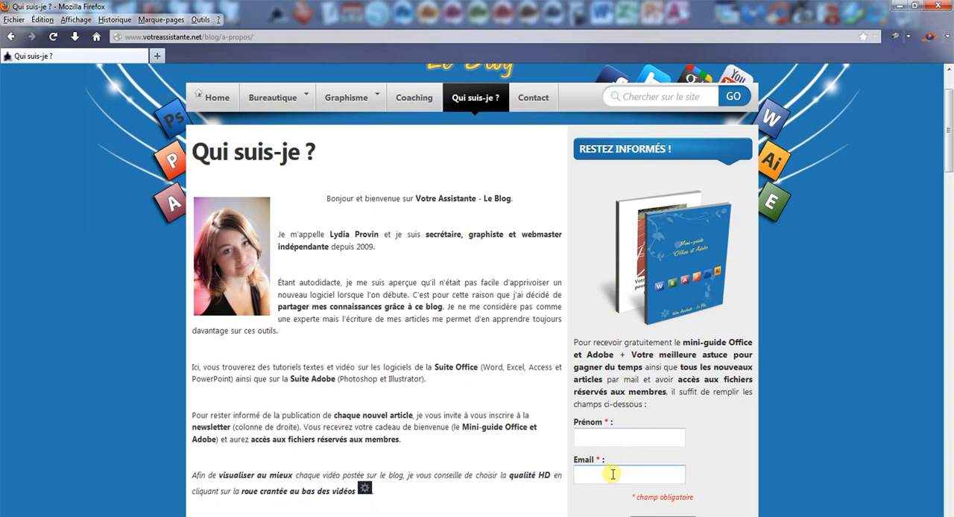
pyautogui.scroll(-2, 620, 475)
pyautogui.scroll(3, 663, 469)
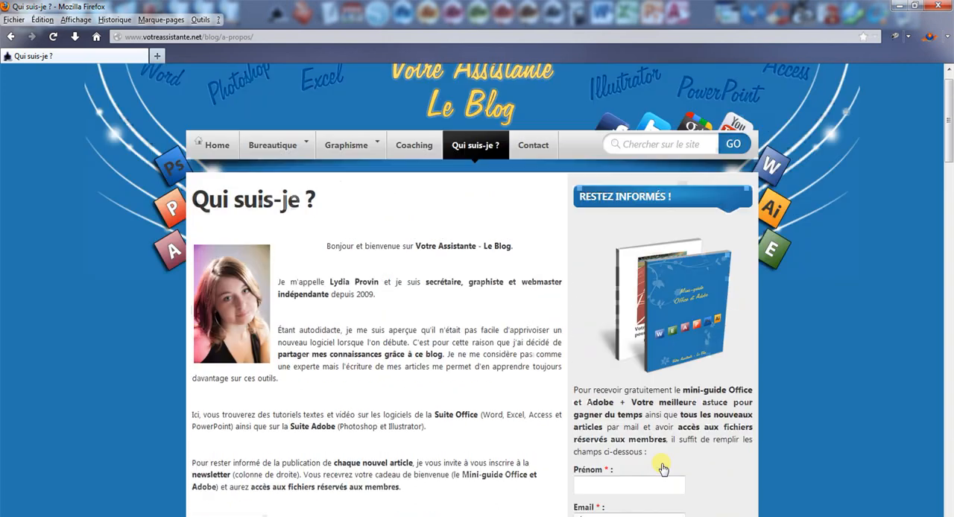